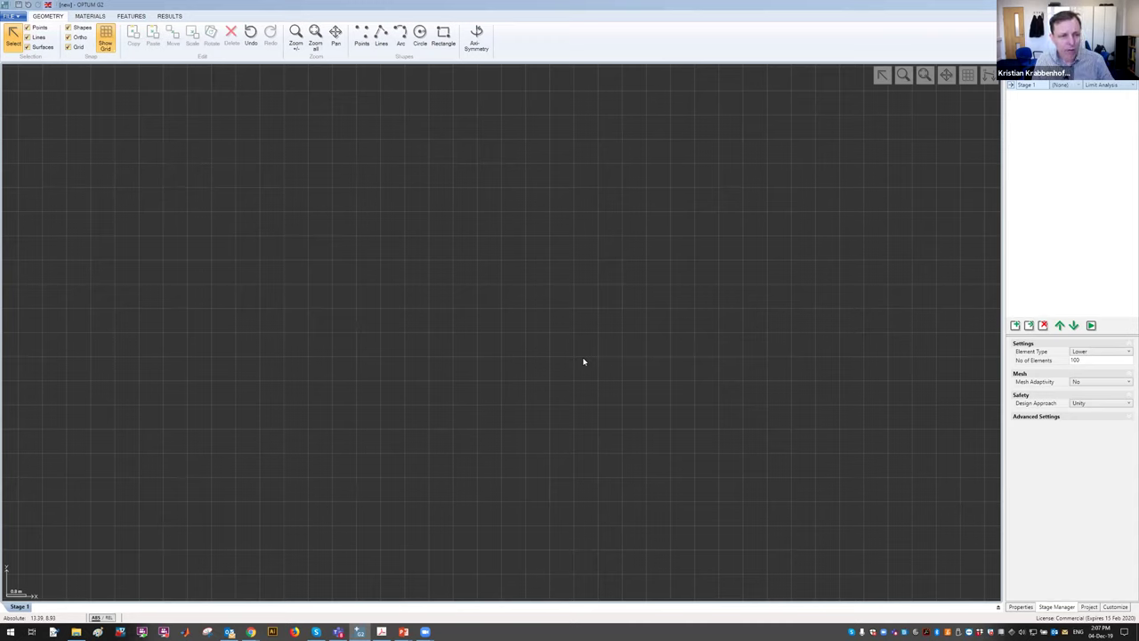
{"action": "key", "text": "alt+Tab"}
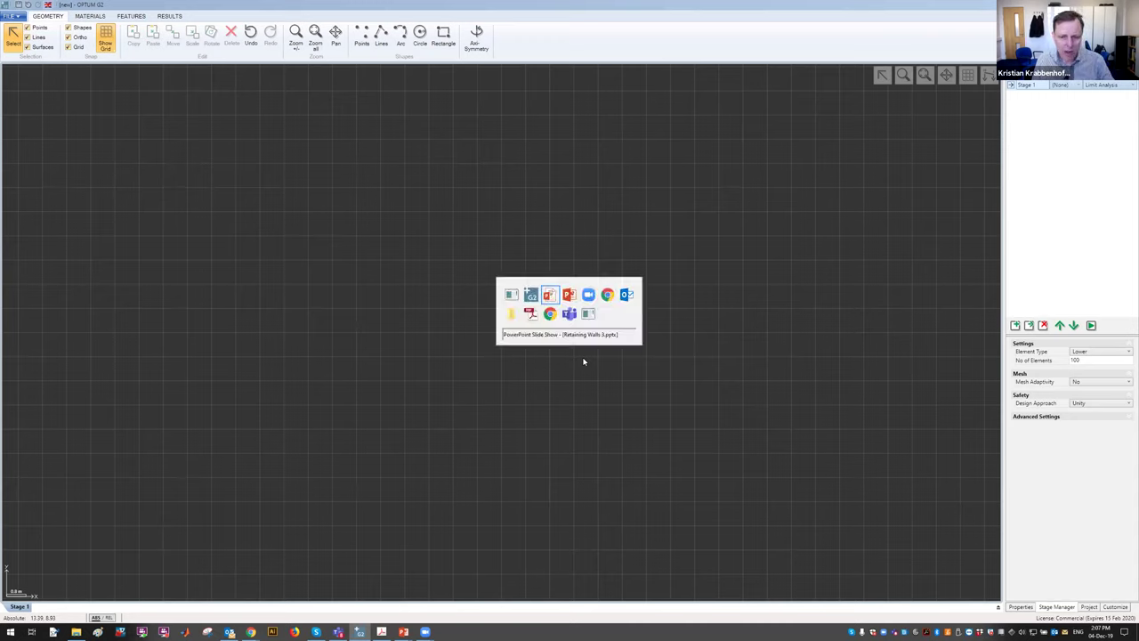
{"action": "key", "text": "Tab"}
{"action": "key", "text": "Tab"}
{"action": "key", "text": "Tab"}
{"action": "key", "text": "Tab"}
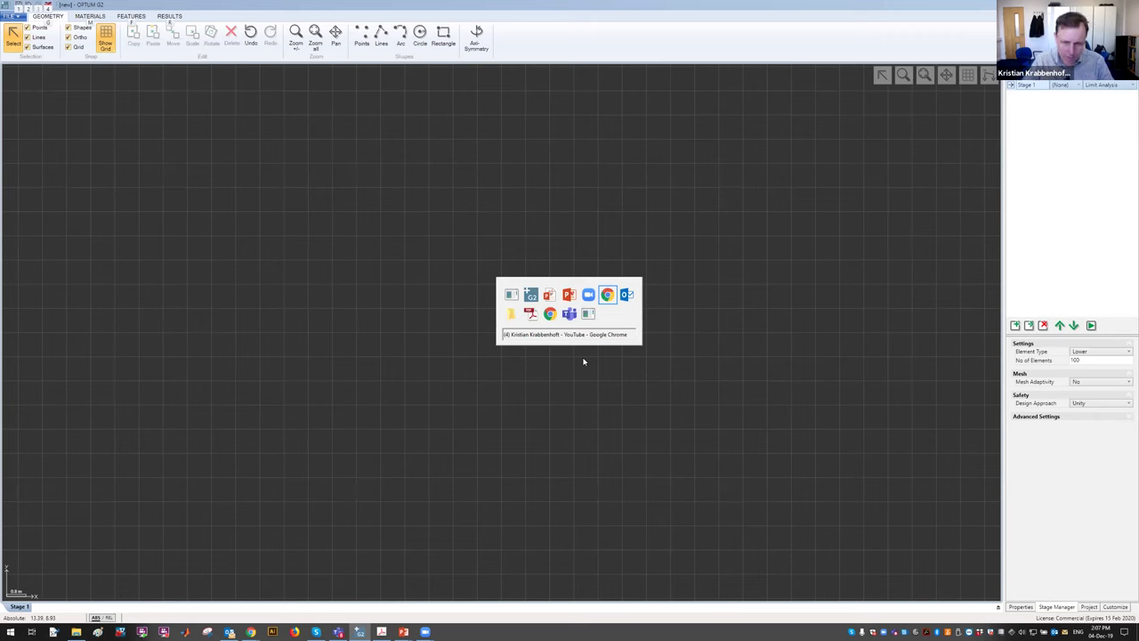
{"action": "key", "text": "alt+Tab"}
{"action": "key", "text": "Tab"}
{"action": "key", "text": "Tab"}
{"action": "key", "text": "Tab"}
{"action": "key", "text": "Tab"}
{"action": "key", "text": "Tab"}
{"action": "key", "text": "Tab"}
{"action": "key", "text": "Tab"}
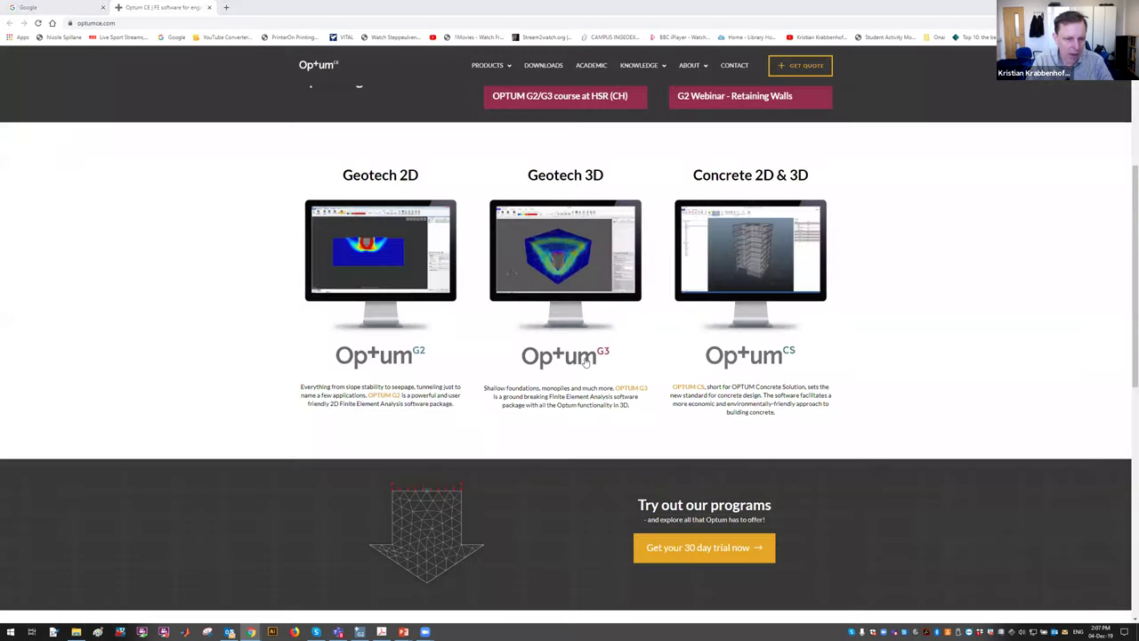
{"action": "key", "text": "alt+Tab"}
{"action": "key", "text": "alt+Tab"}
{"action": "key", "text": "alt+Tab"}
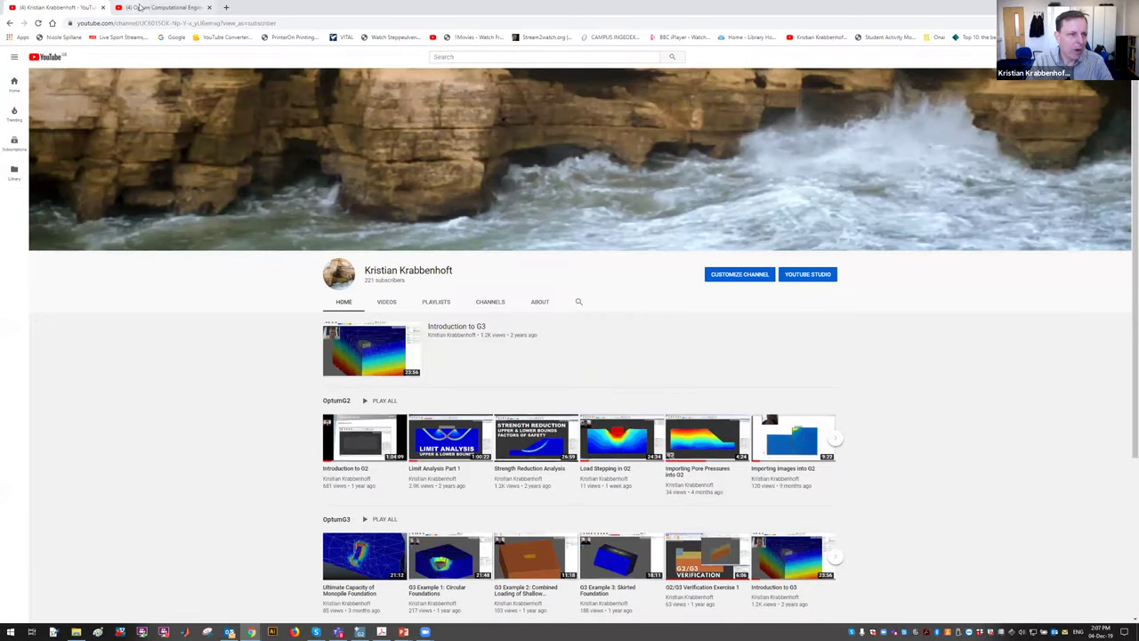
{"action": "key", "text": "ctrl+Tab"}
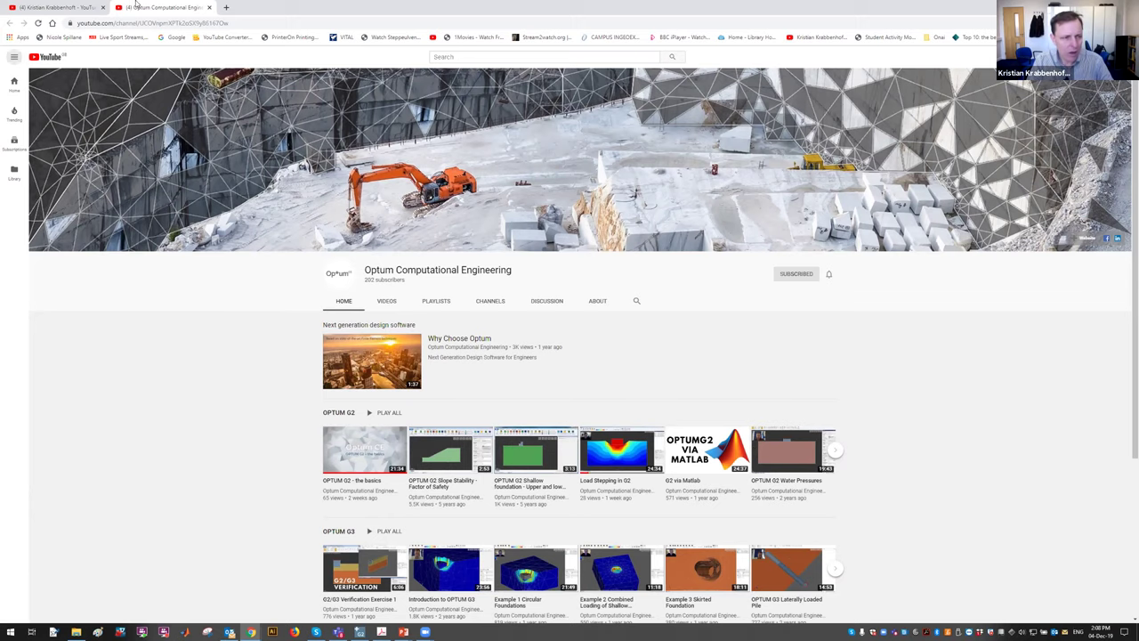
{"action": "left_click", "coordinate": [80, 7]}
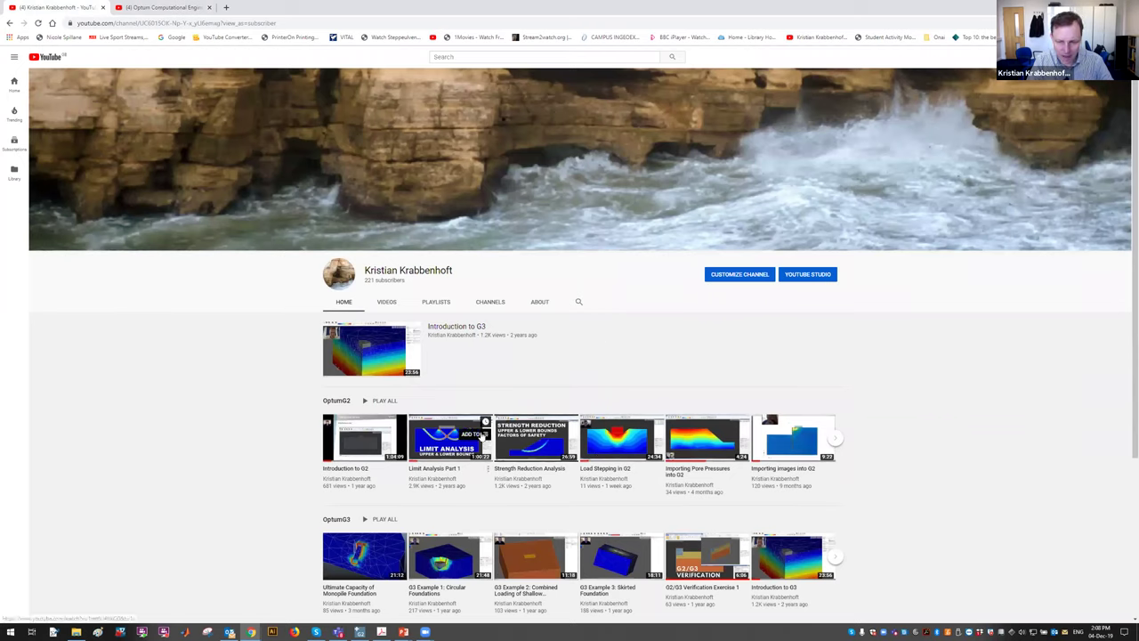
{"action": "scroll", "coordinate": [676, 477], "scroll_direction": "down", "scroll_amount": 2}
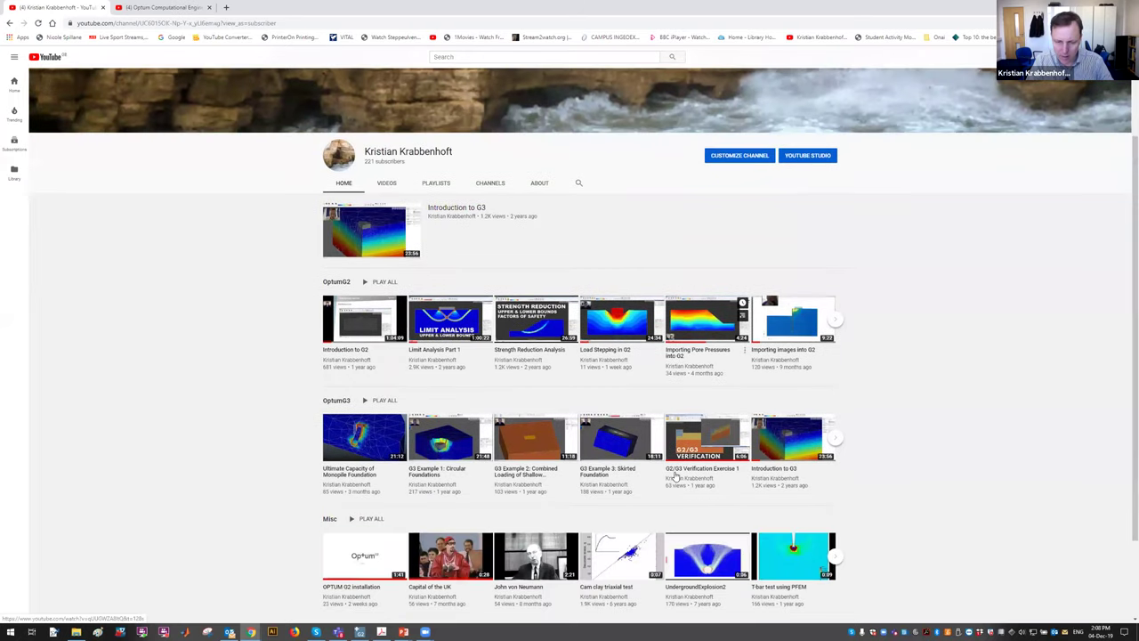
{"action": "scroll", "coordinate": [675, 477], "scroll_direction": "up", "scroll_amount": 2}
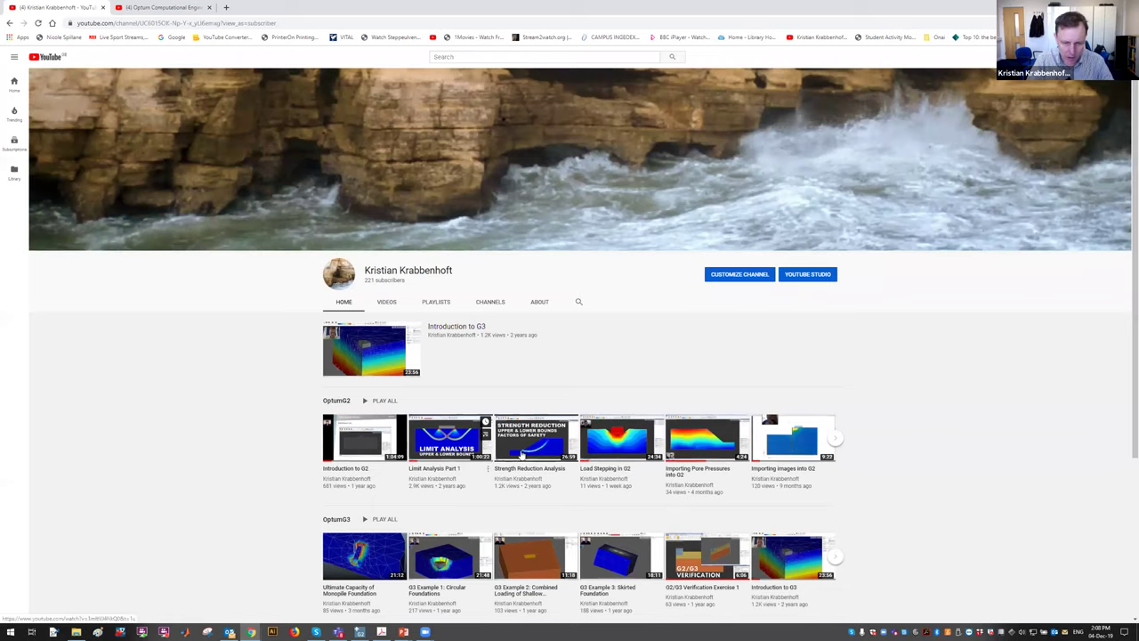
{"action": "left_click", "coordinate": [574, 364]}
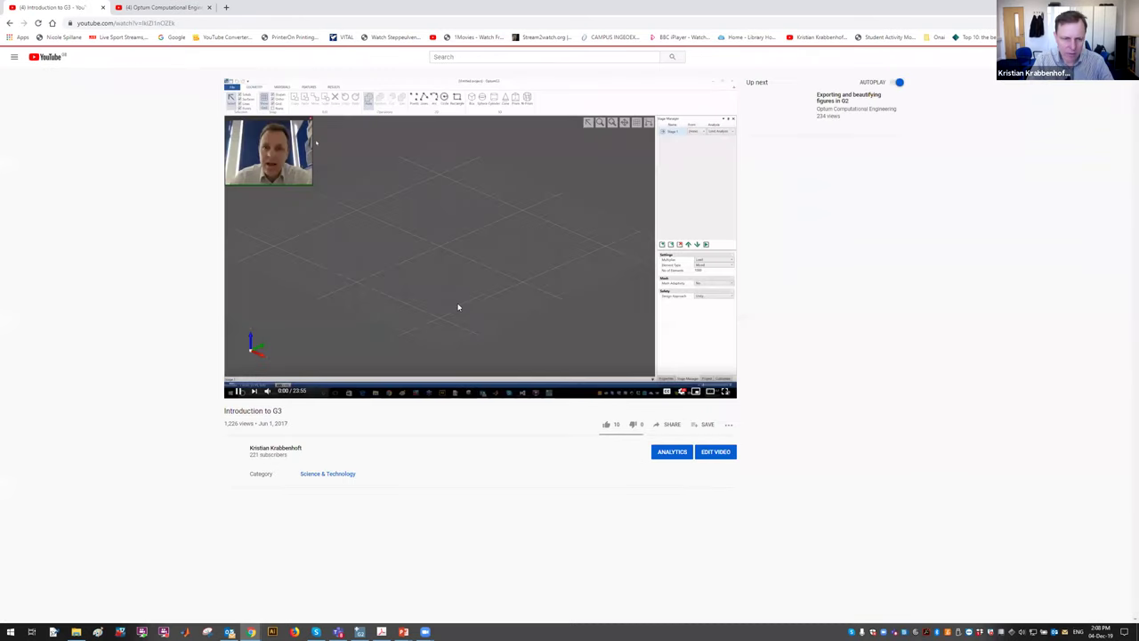
{"action": "key", "text": "alt+Left"}
{"action": "key", "text": "alt+Tab"}
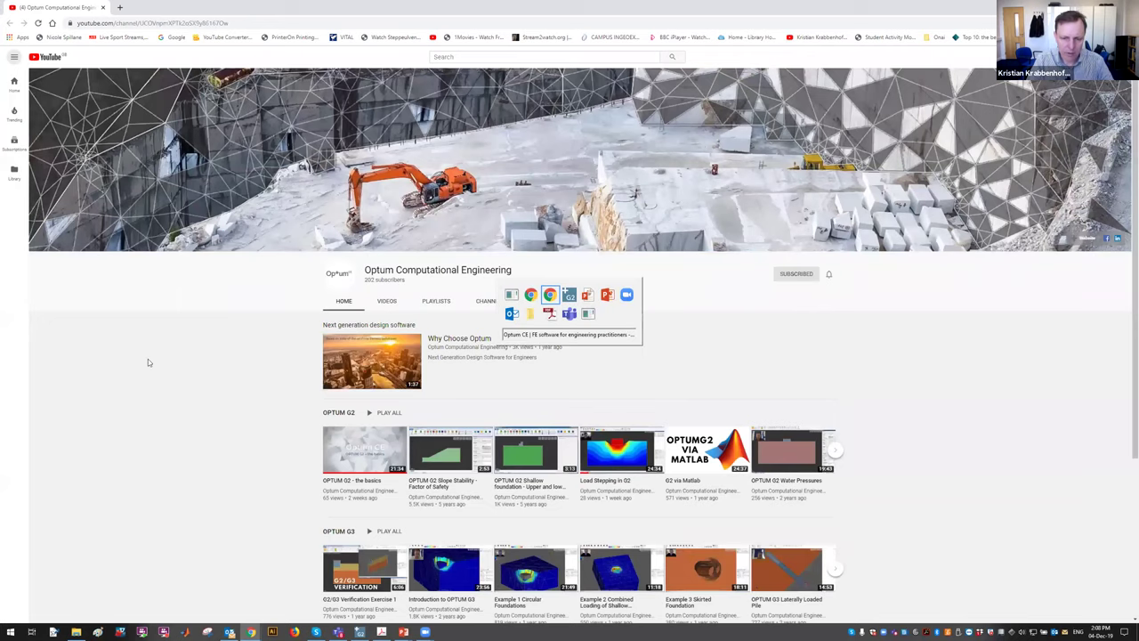
{"action": "key", "text": "alt+Tab"}
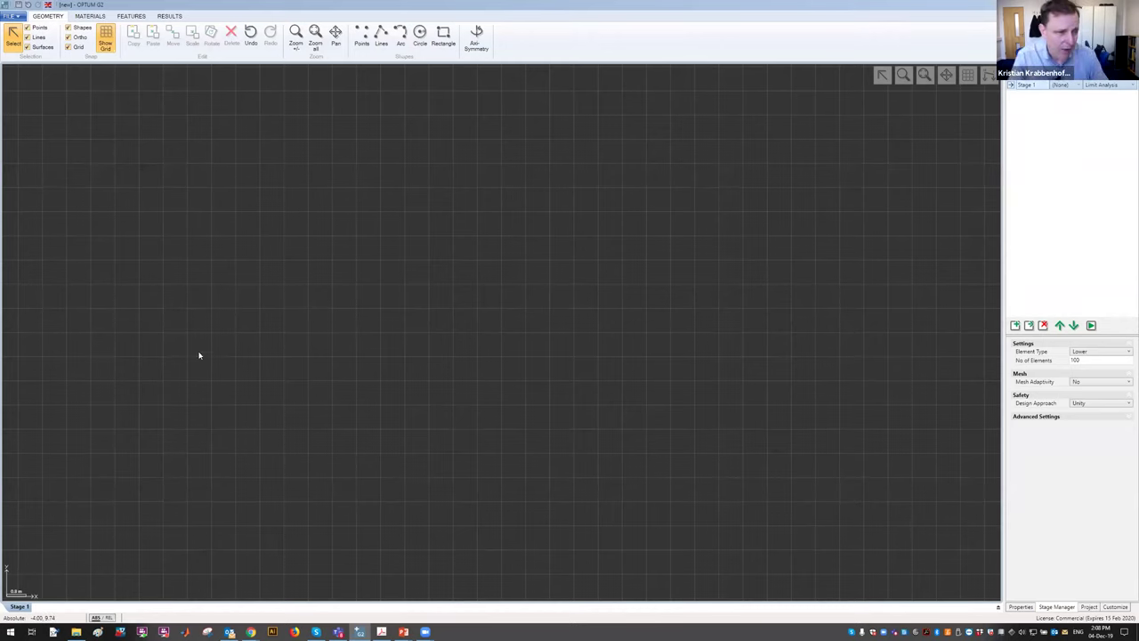
Look through the file menu options and close it without choosing anything
{"action": "left_click", "coordinate": [14, 16]}
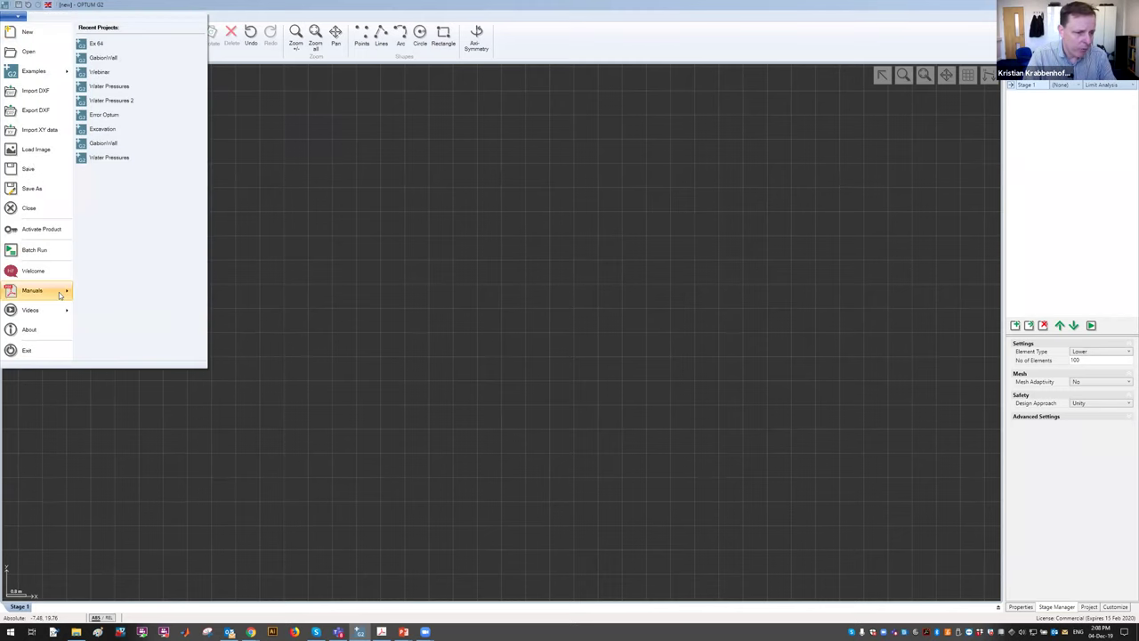
{"action": "mouse_move", "coordinate": [60, 295]}
{"action": "left_click", "coordinate": [387, 266]}
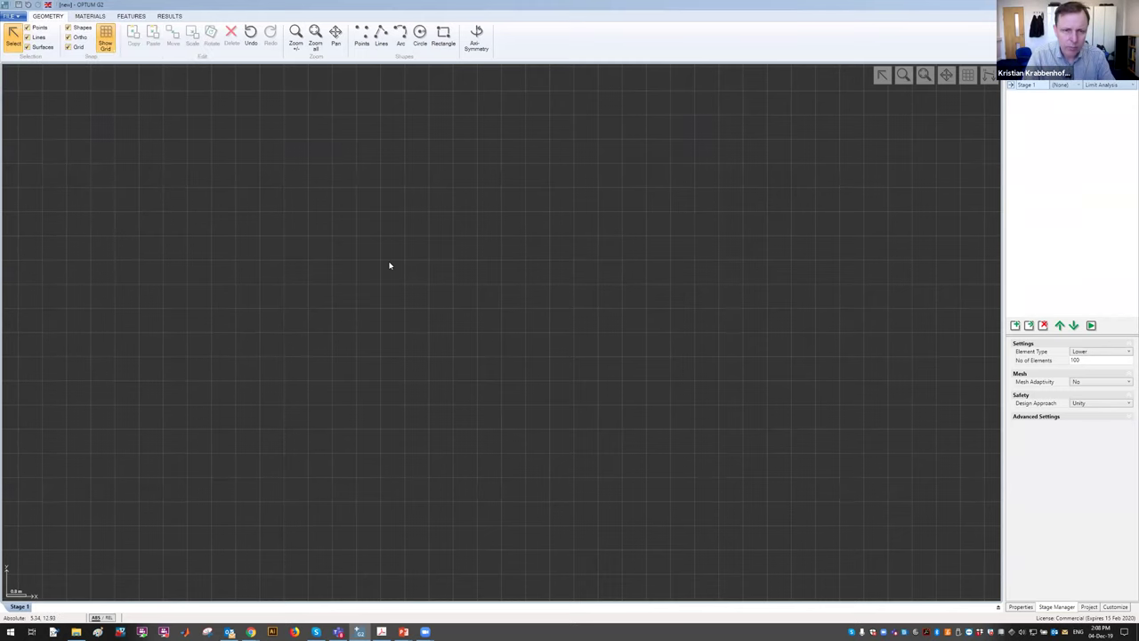
Draw the wall outline with Lines: footing step, back face, top, sloping front face, toe and base, closed
{"action": "left_click", "coordinate": [382, 39]}
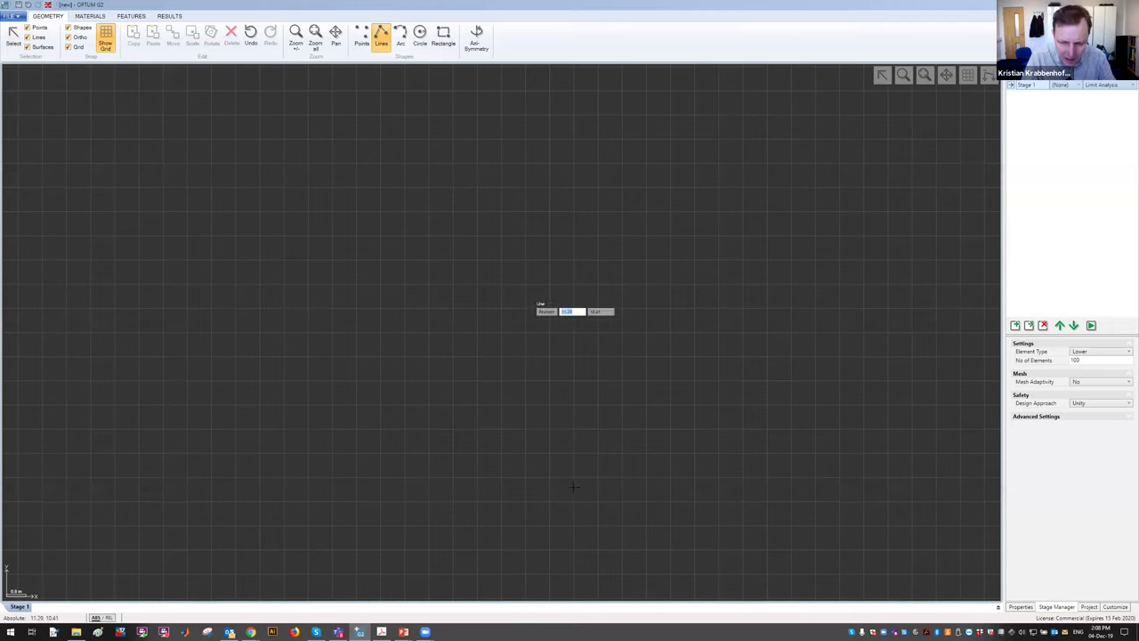
{"action": "left_click", "coordinate": [550, 428]}
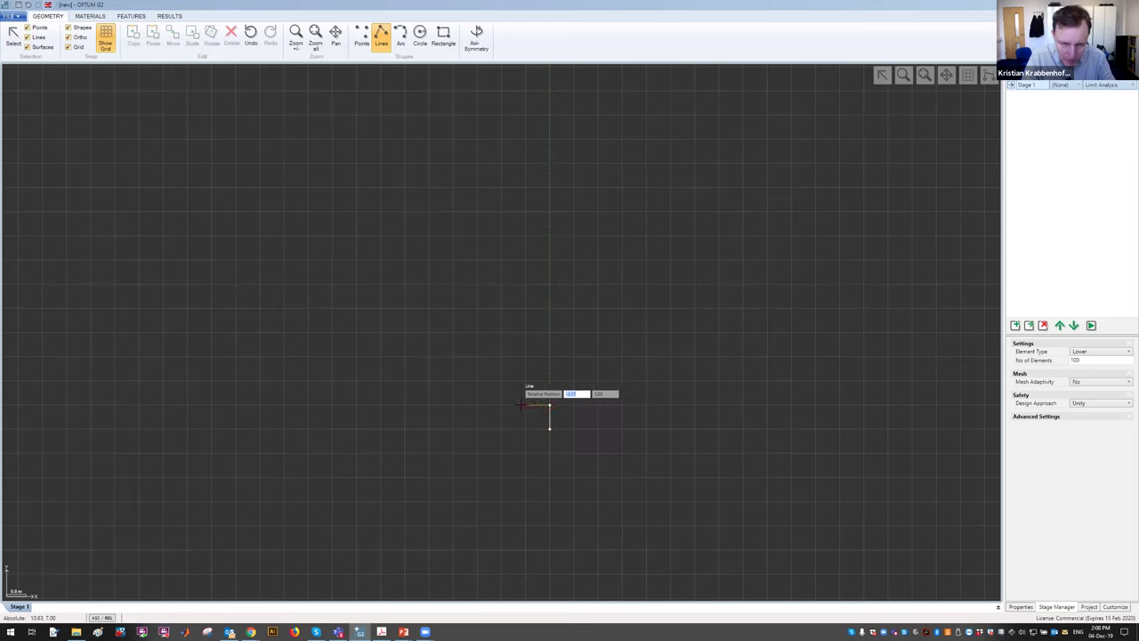
{"action": "left_click", "coordinate": [525, 405]}
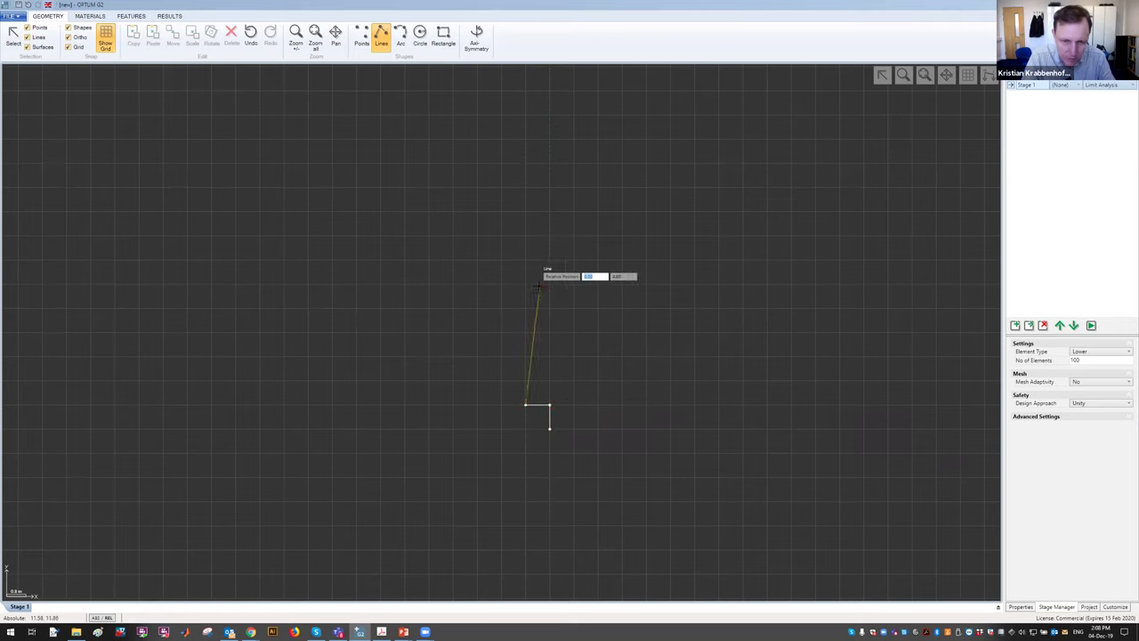
{"action": "left_click", "coordinate": [525, 211]}
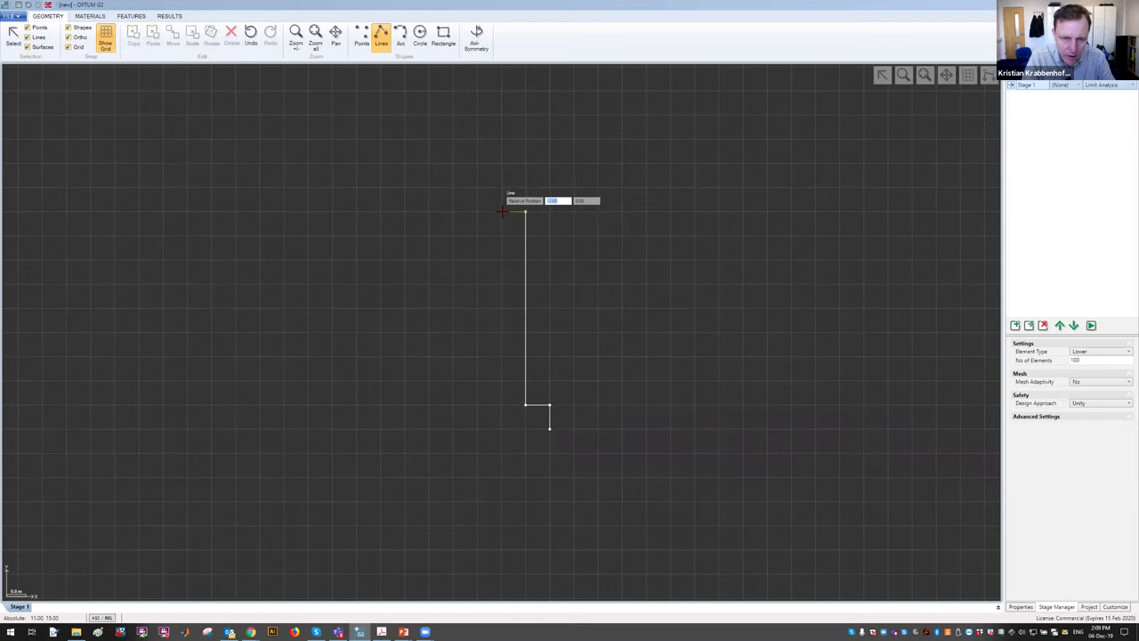
{"action": "left_click", "coordinate": [501, 211]}
{"action": "left_click", "coordinate": [429, 405]}
{"action": "left_click", "coordinate": [380, 405]}
{"action": "left_click", "coordinate": [380, 429]}
{"action": "left_click", "coordinate": [550, 429]}
{"action": "left_click", "coordinate": [550, 405]}
{"action": "key", "text": "Escape"}
Draw the soil outline from the wall top: rising backfill, right, bottom and left boundaries, closing on the front face
{"action": "scroll", "coordinate": [627, 280], "scroll_direction": "down", "scroll_amount": 1}
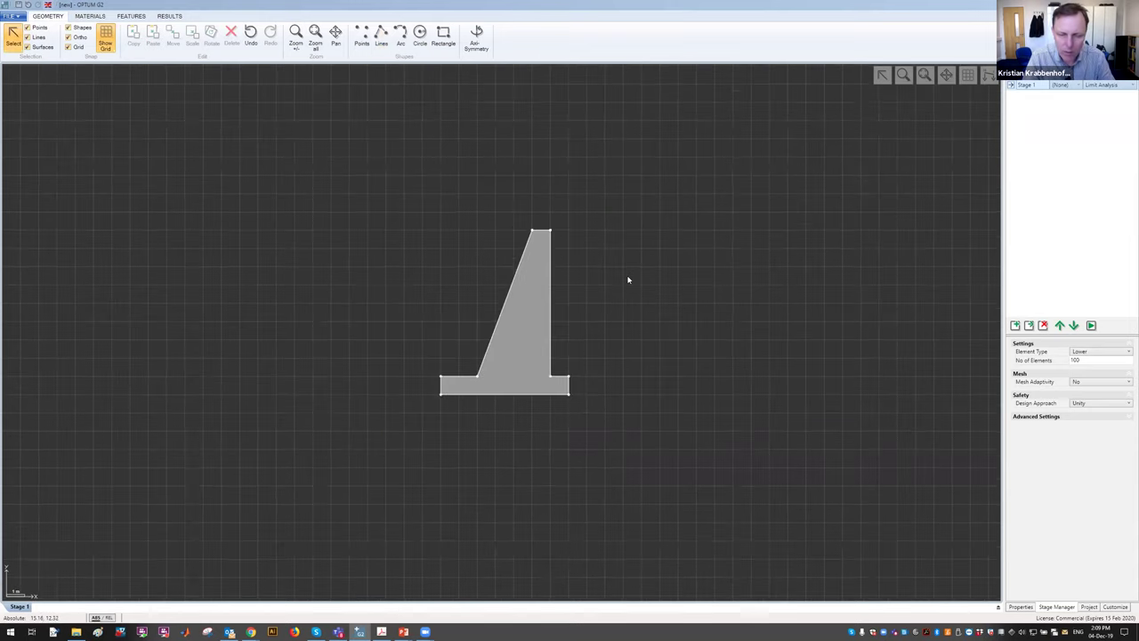
{"action": "scroll", "coordinate": [582, 290], "scroll_direction": "up", "scroll_amount": 1}
{"action": "scroll", "coordinate": [584, 289], "scroll_direction": "down", "scroll_amount": 1}
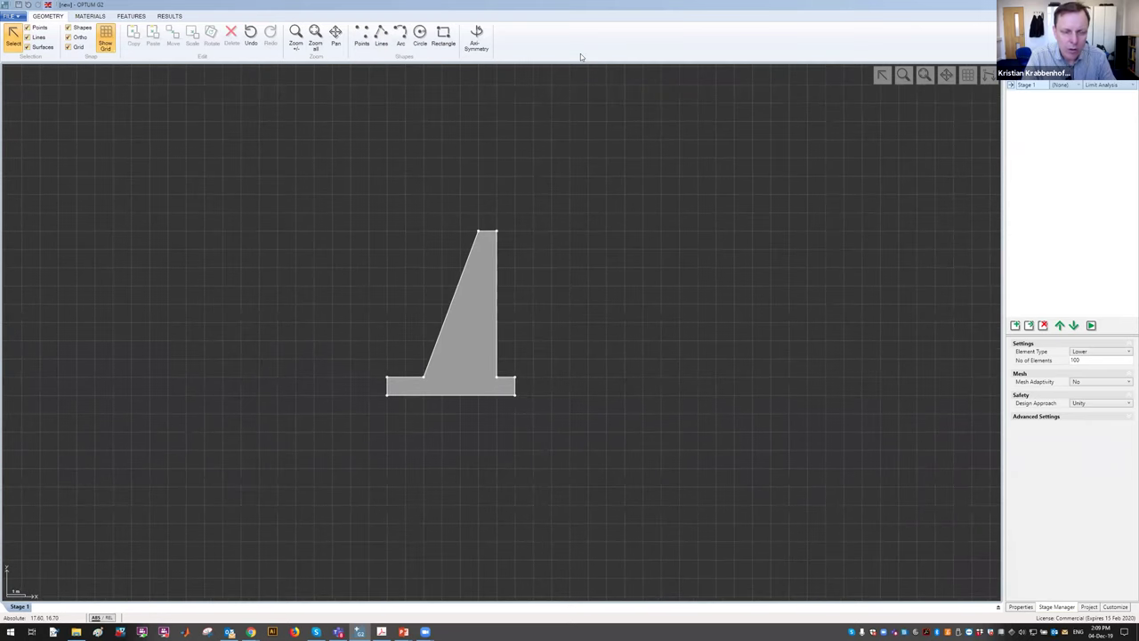
{"action": "key", "text": "l"}
{"action": "left_click", "coordinate": [497, 230]}
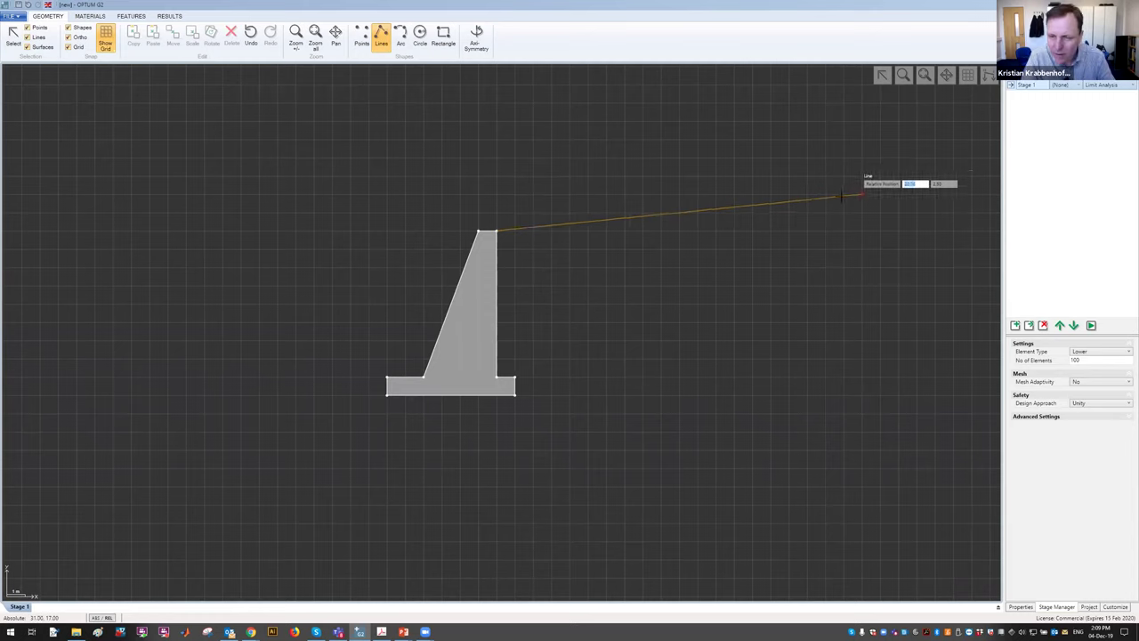
{"action": "left_click", "coordinate": [843, 195]}
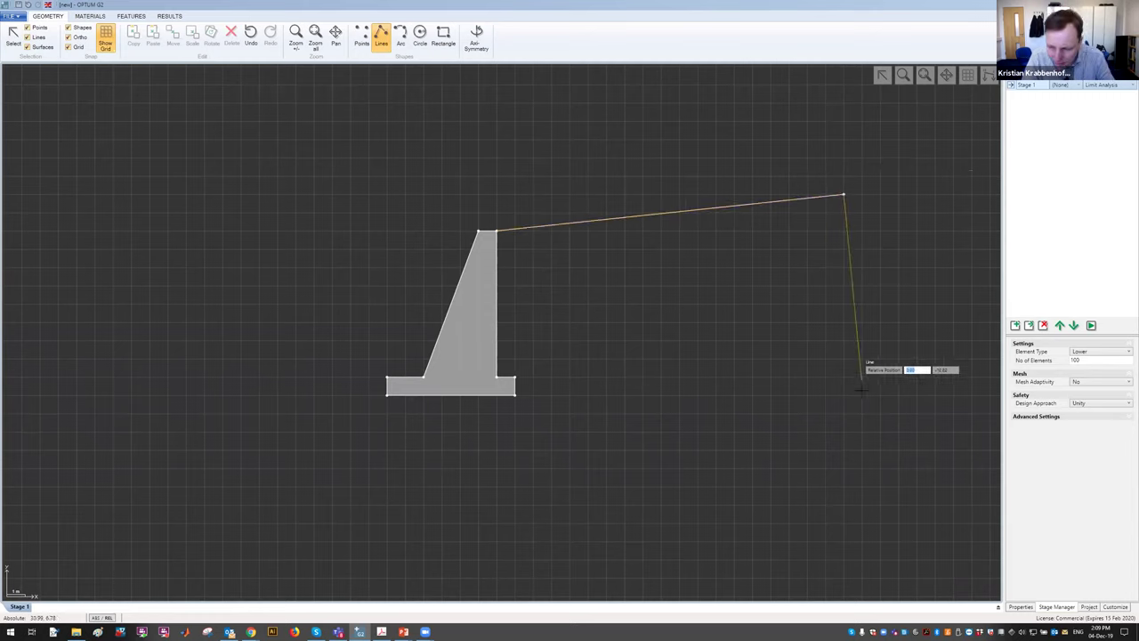
{"action": "left_click", "coordinate": [843, 449]}
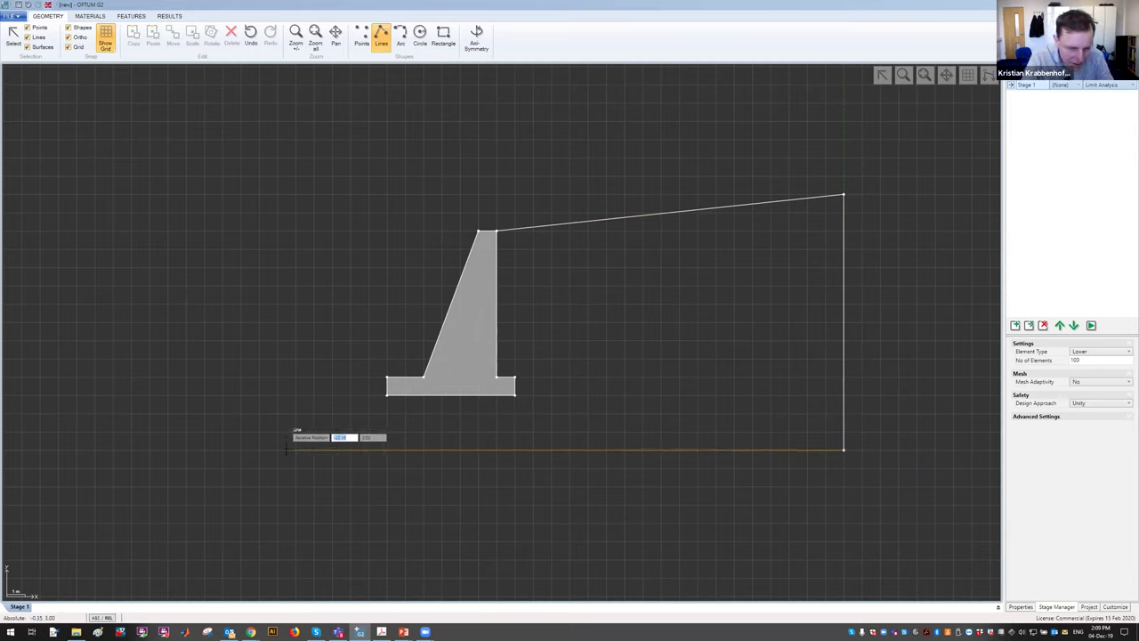
{"action": "left_click", "coordinate": [222, 449]}
{"action": "left_click", "coordinate": [222, 359]}
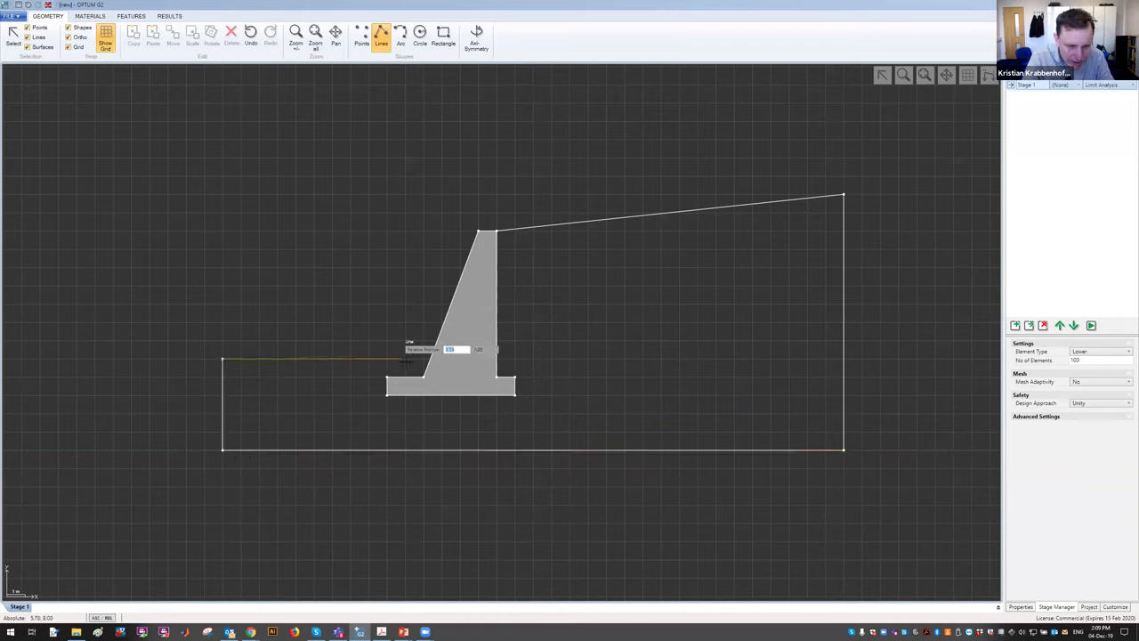
{"action": "left_click", "coordinate": [428, 359]}
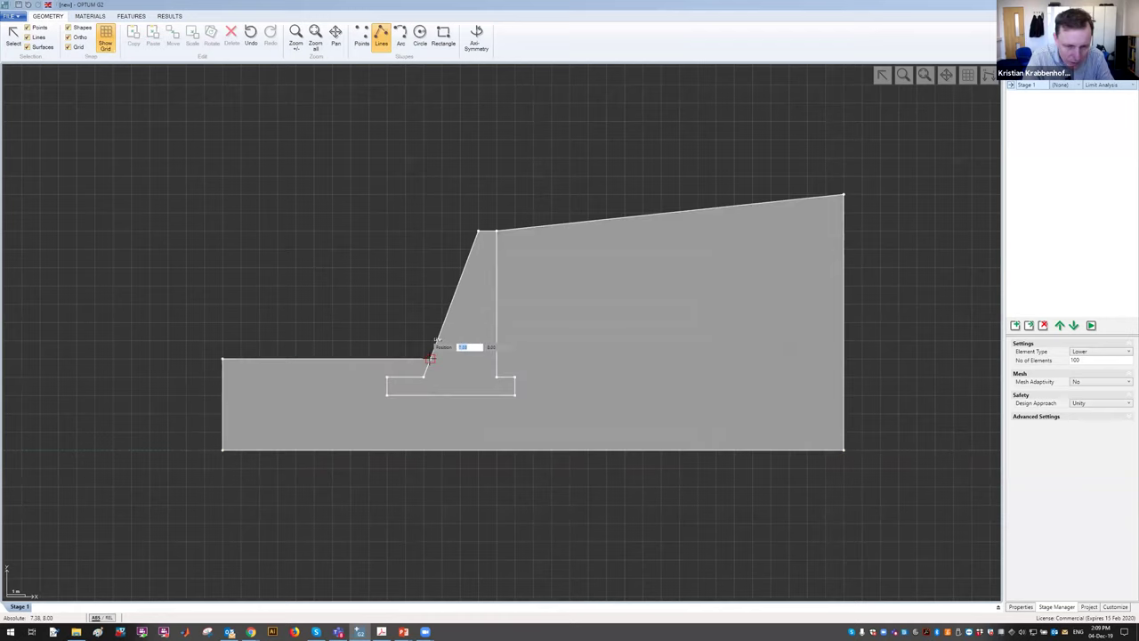
{"action": "key", "text": "Escape"}
Check the corner where the ground meets the wall, then fit the whole model in view
{"action": "scroll", "coordinate": [431, 361], "scroll_direction": "up", "scroll_amount": 4}
{"action": "scroll", "coordinate": [431, 360], "scroll_direction": "up", "scroll_amount": 2}
{"action": "left_click", "coordinate": [429, 360]}
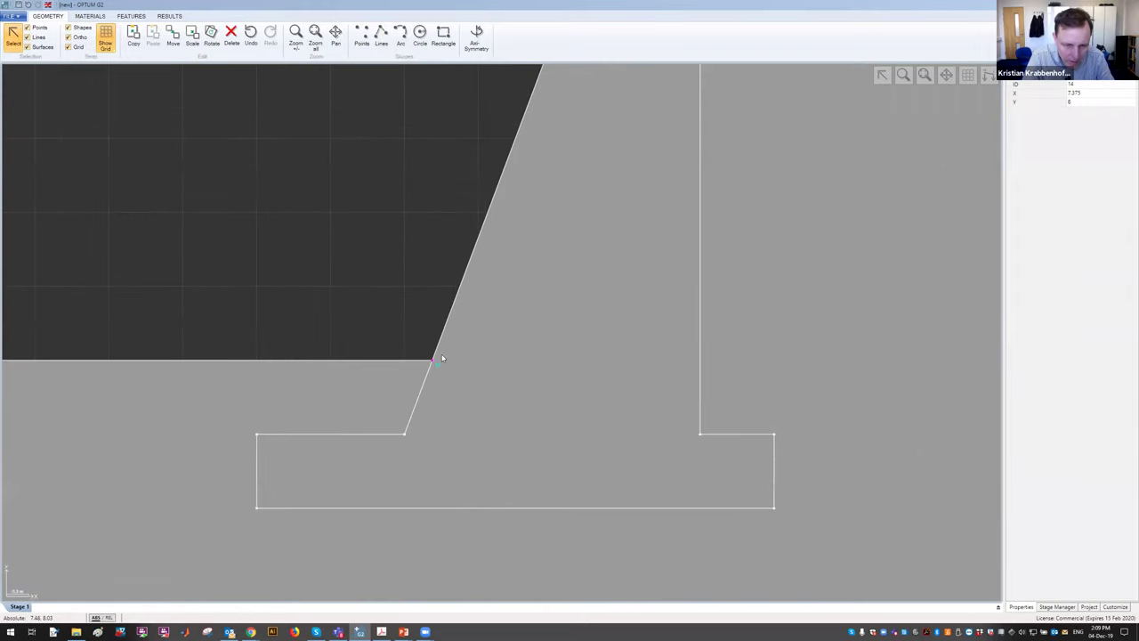
{"action": "scroll", "coordinate": [430, 347], "scroll_direction": "down", "scroll_amount": 3}
{"action": "scroll", "coordinate": [429, 346], "scroll_direction": "up", "scroll_amount": 4}
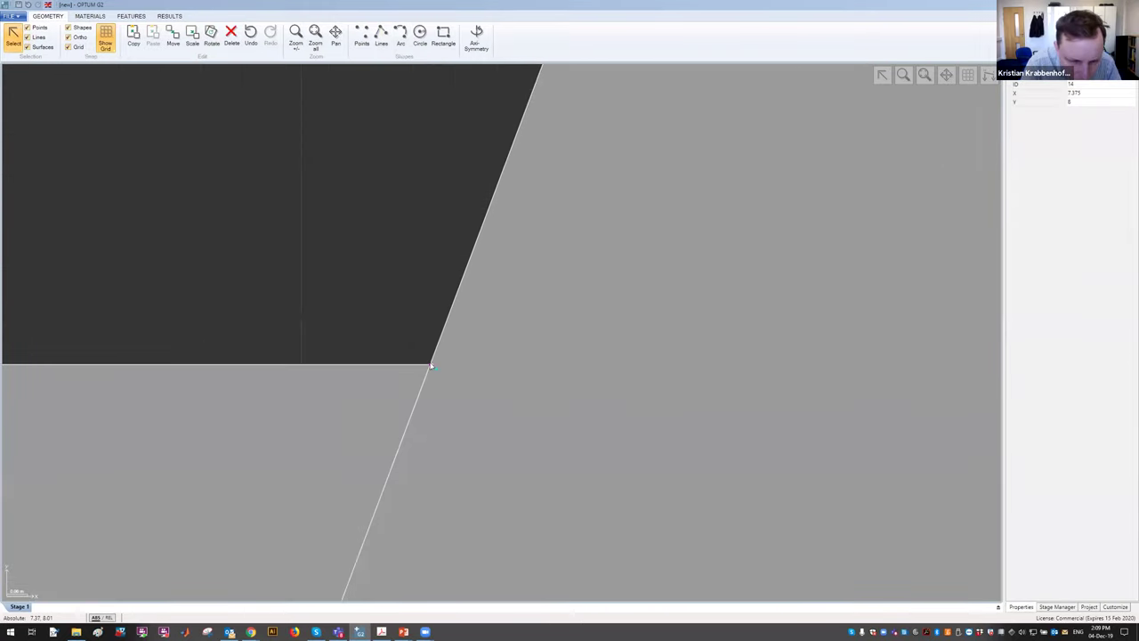
{"action": "key", "text": "Escape"}
{"action": "scroll", "coordinate": [411, 241], "scroll_direction": "down", "scroll_amount": 3}
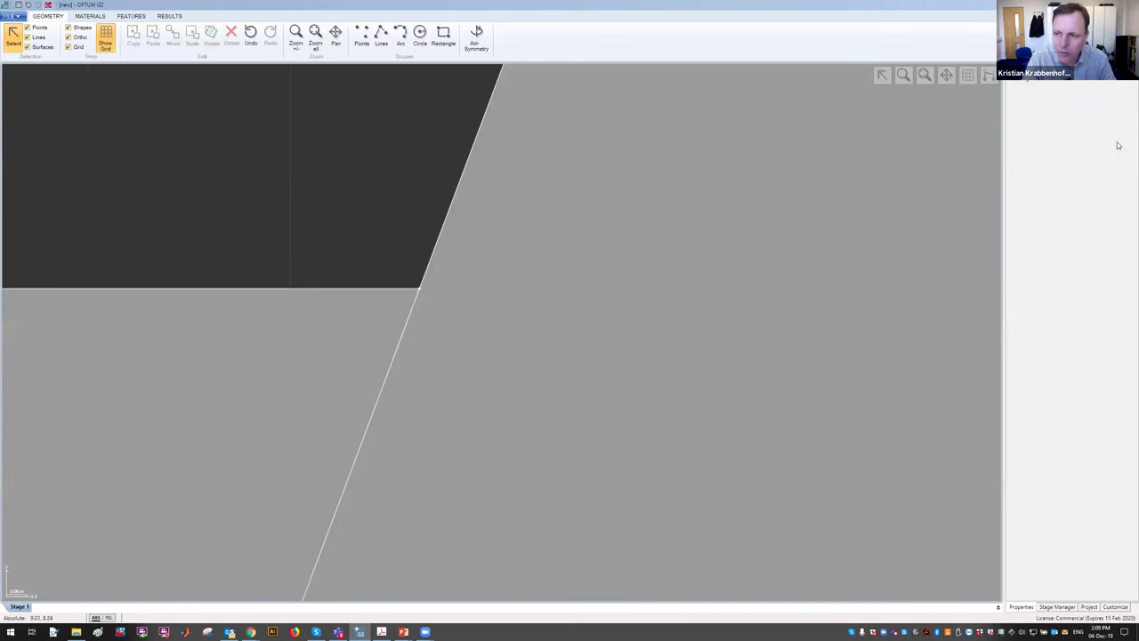
{"action": "left_click", "coordinate": [925, 77]}
{"action": "left_click", "coordinate": [600, 121]}
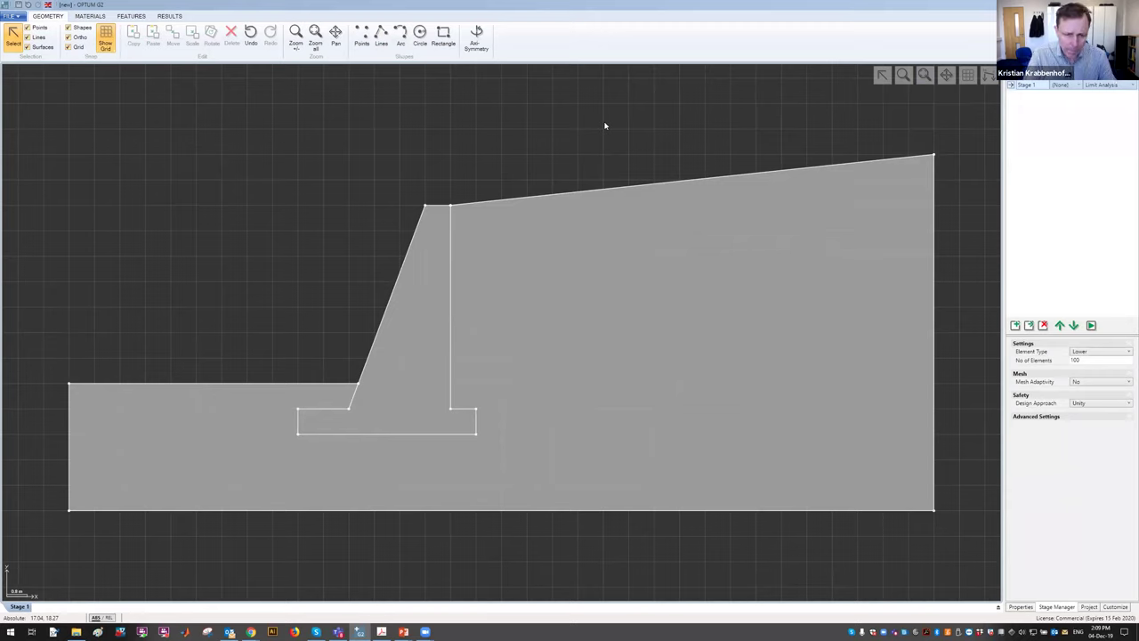
Make the wall surface a Rigid material with unit weight 25 kN/m³
{"action": "left_click", "coordinate": [418, 379]}
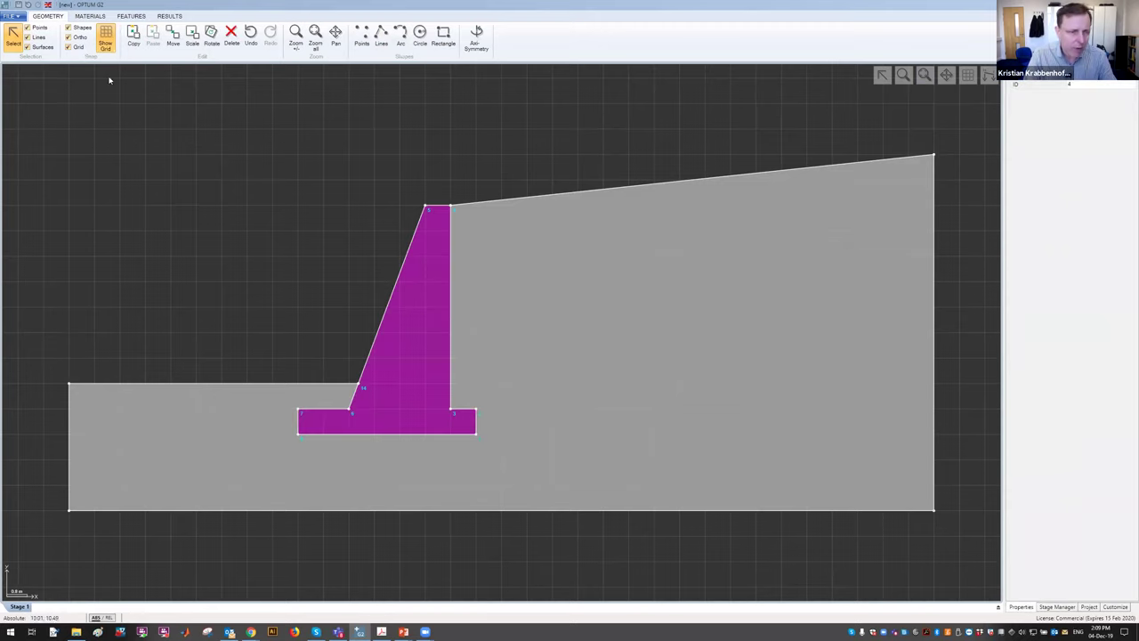
{"action": "left_click", "coordinate": [89, 16]}
{"action": "left_click", "coordinate": [286, 43]}
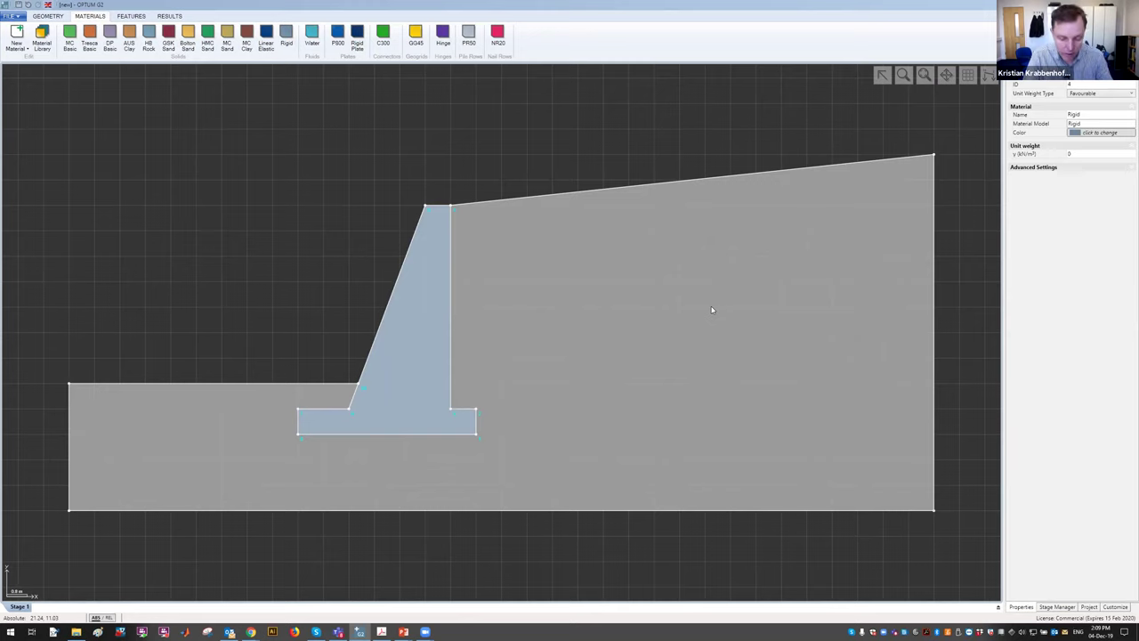
{"action": "left_click", "coordinate": [1082, 154]}
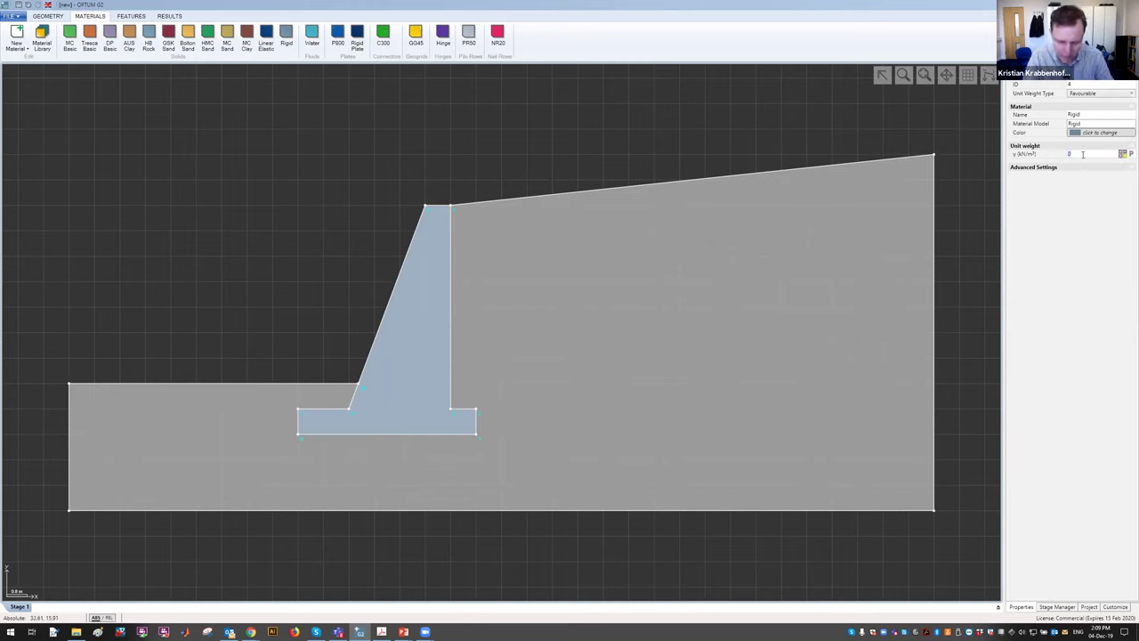
{"action": "type", "text": "25"}
{"action": "key", "text": "Return"}
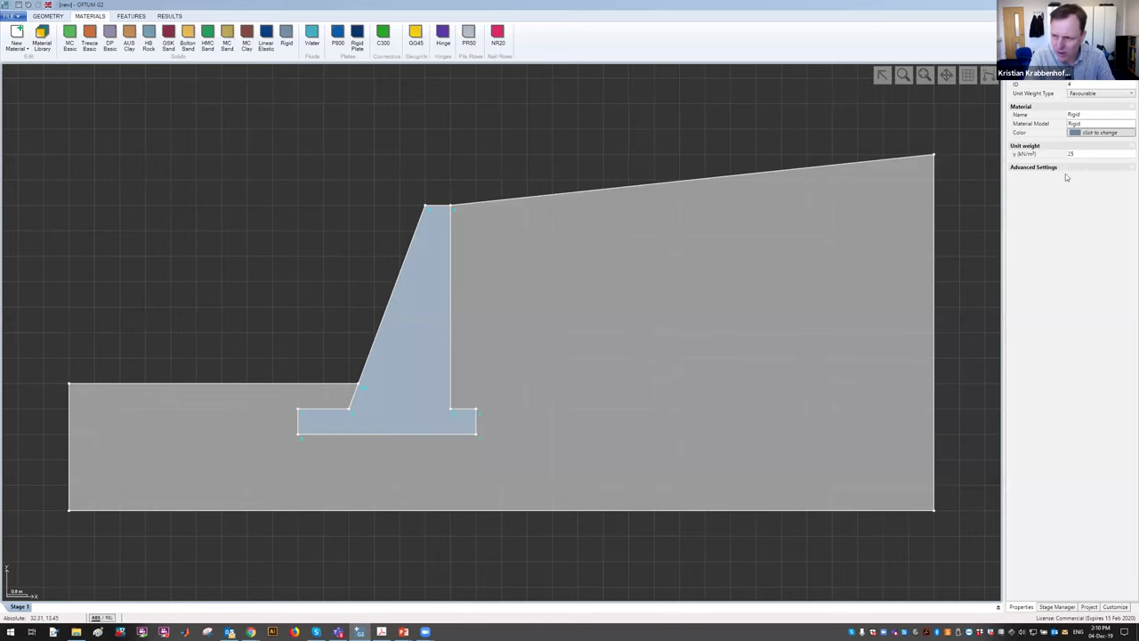
{"action": "left_click", "coordinate": [338, 312]}
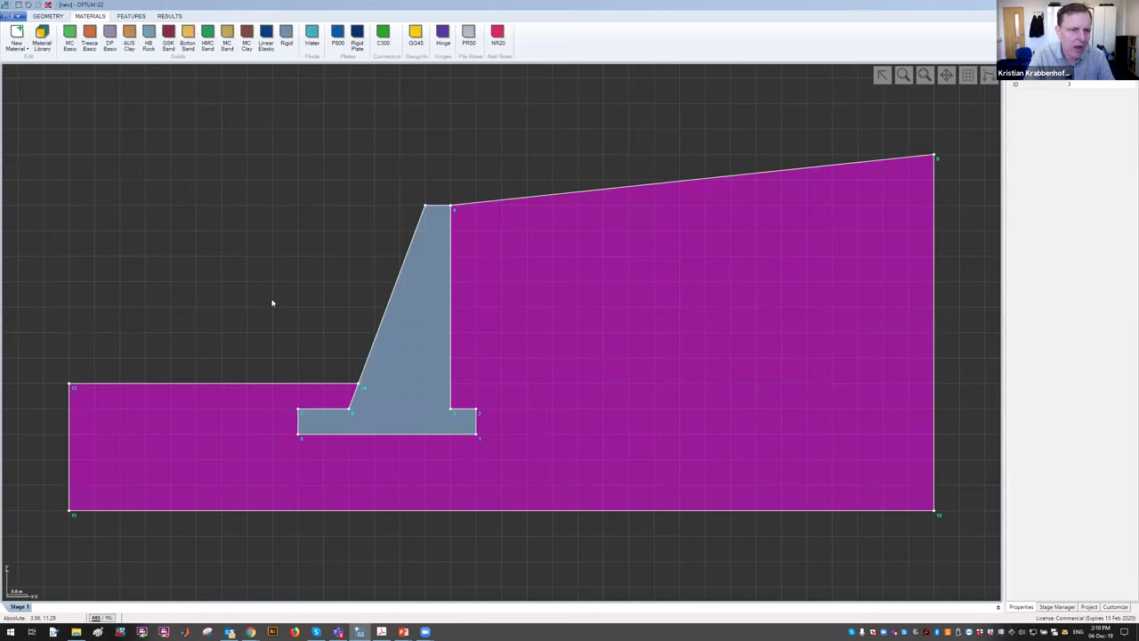
Assign MC Sand to the soil region and confirm its 35° friction angle
{"action": "left_click", "coordinate": [227, 45]}
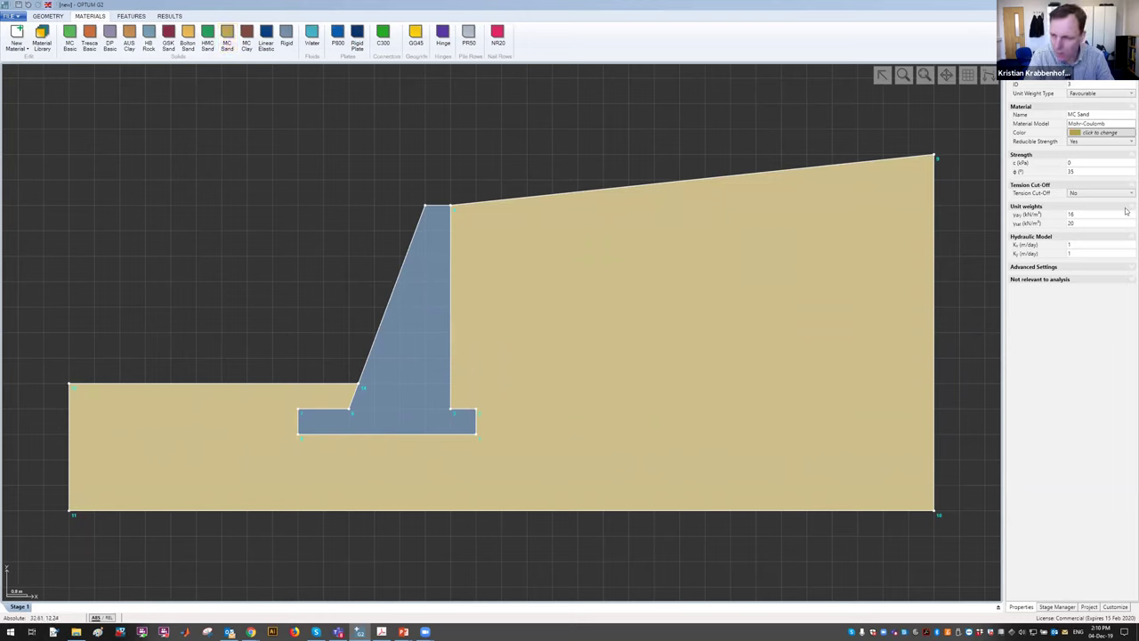
{"action": "left_click", "coordinate": [1089, 171]}
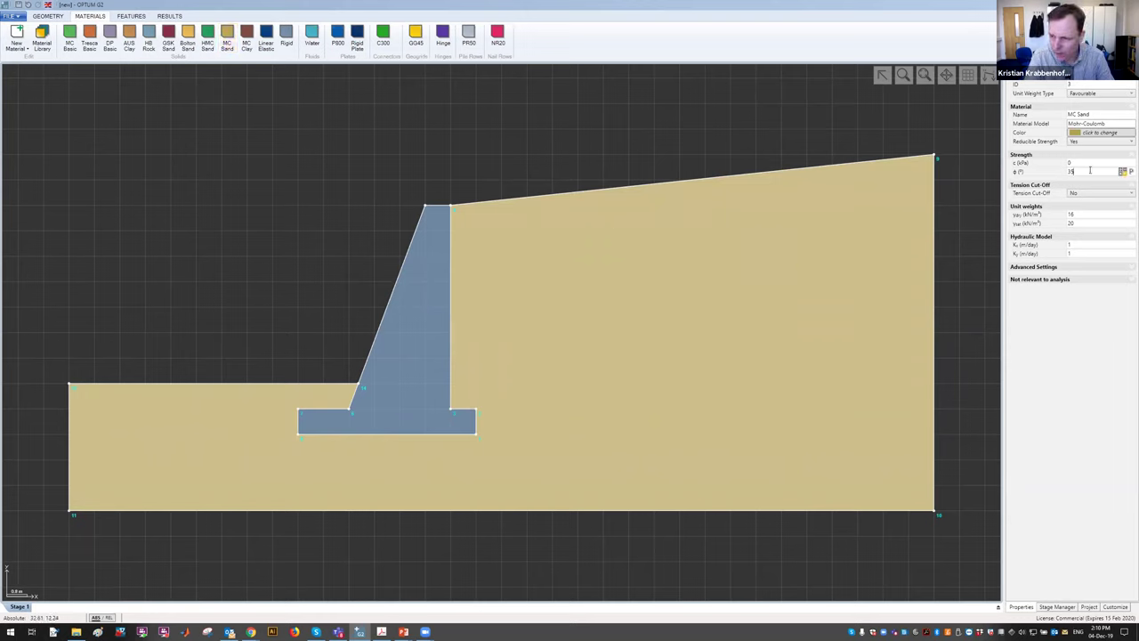
{"action": "left_click", "coordinate": [336, 152]}
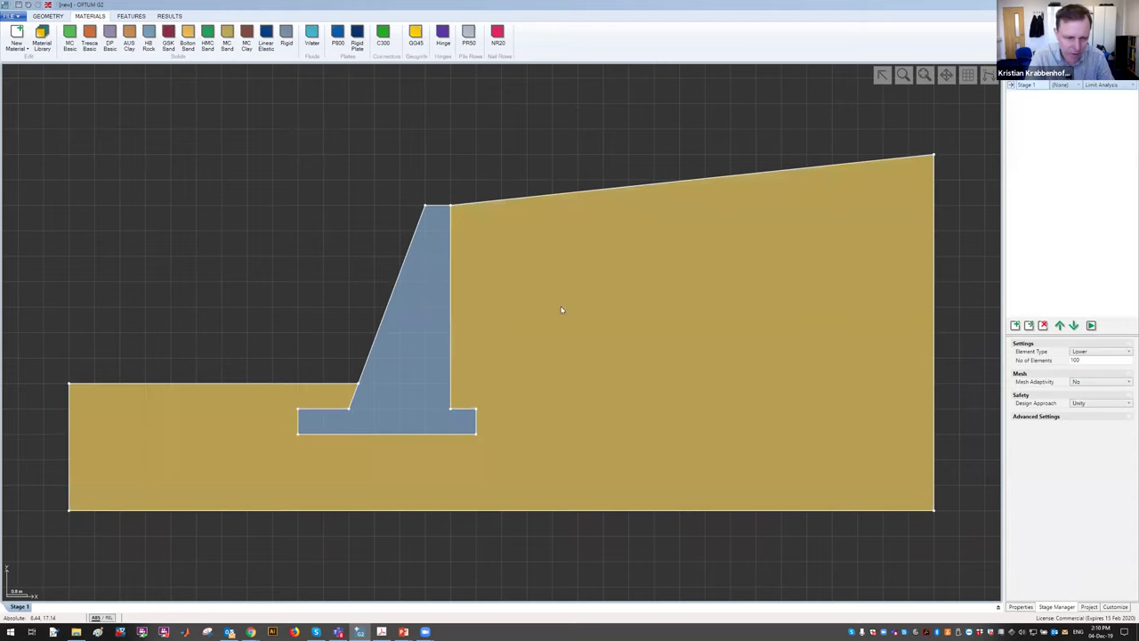
Move the domain's bottom edge downward to deepen the soil below the footing
{"action": "left_click", "coordinate": [875, 518]}
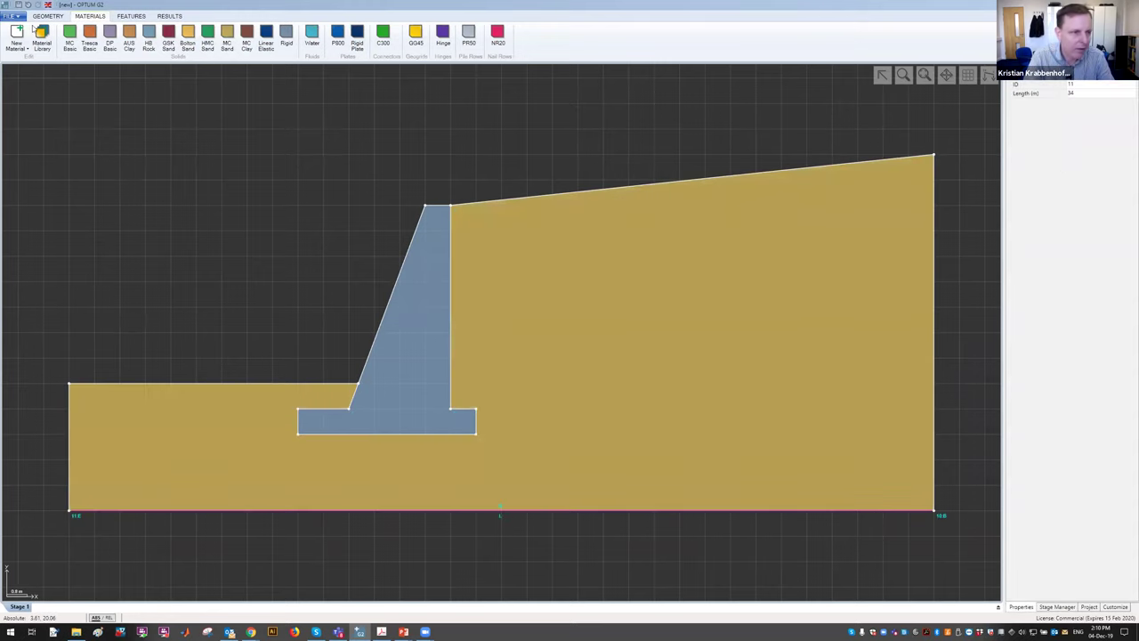
{"action": "left_click", "coordinate": [49, 18]}
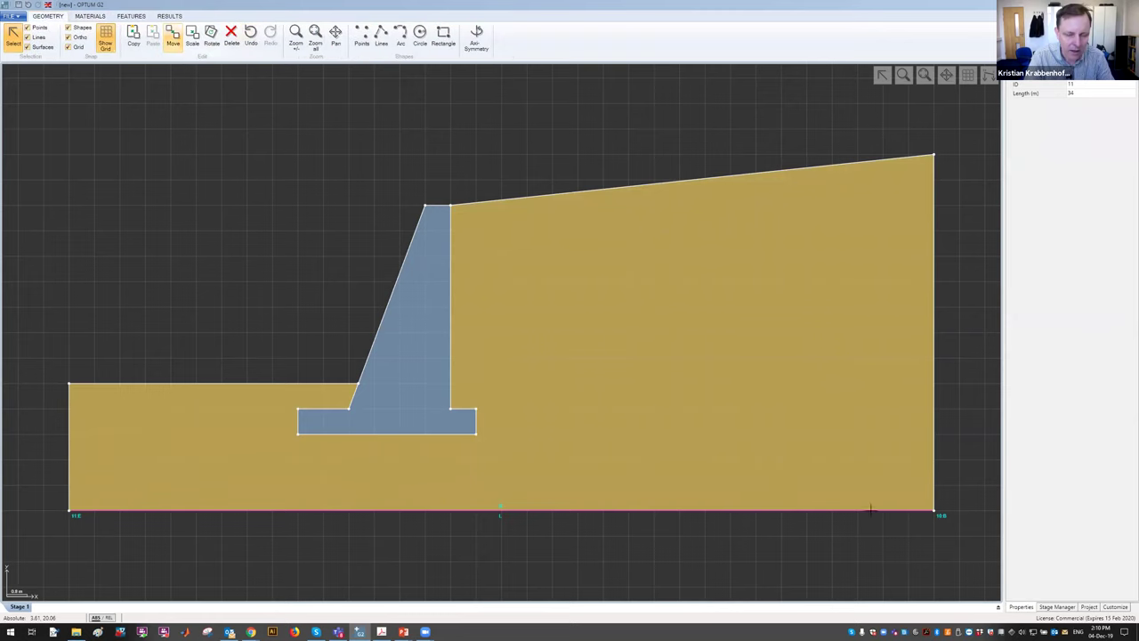
{"action": "key", "text": "m"}
{"action": "left_click", "coordinate": [932, 512]}
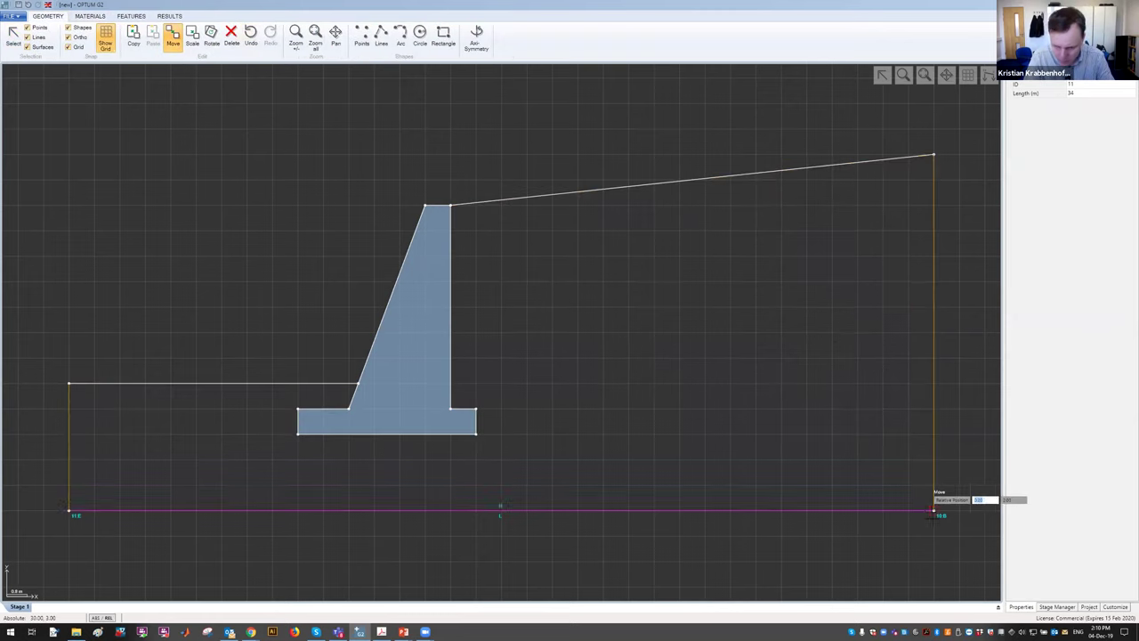
{"action": "left_click", "coordinate": [933, 535]}
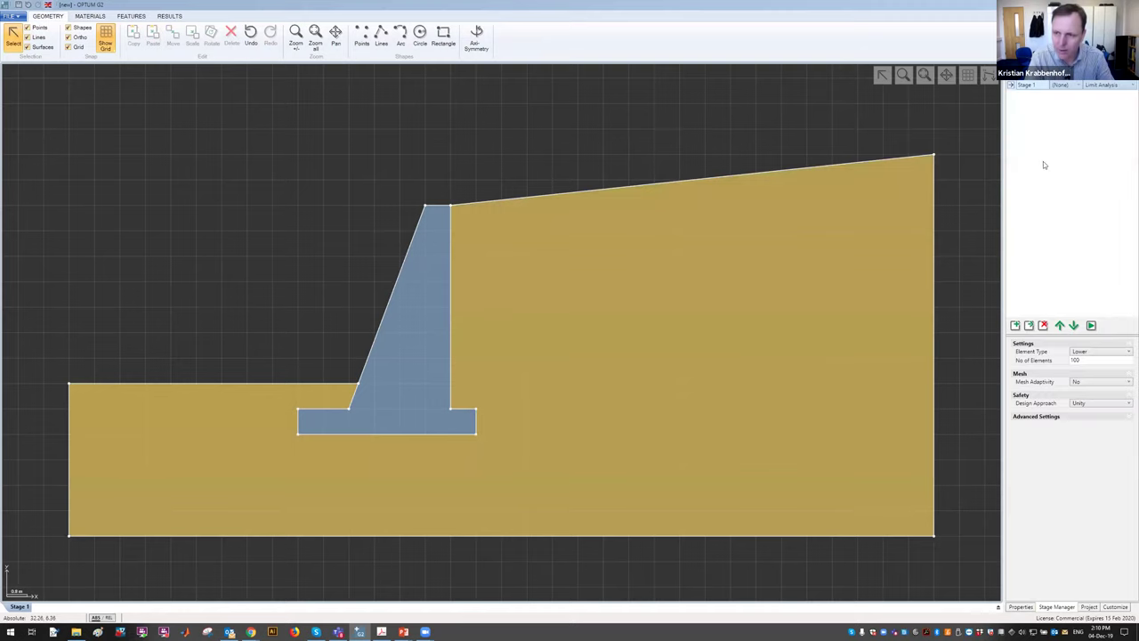
{"action": "left_click", "coordinate": [905, 76]}
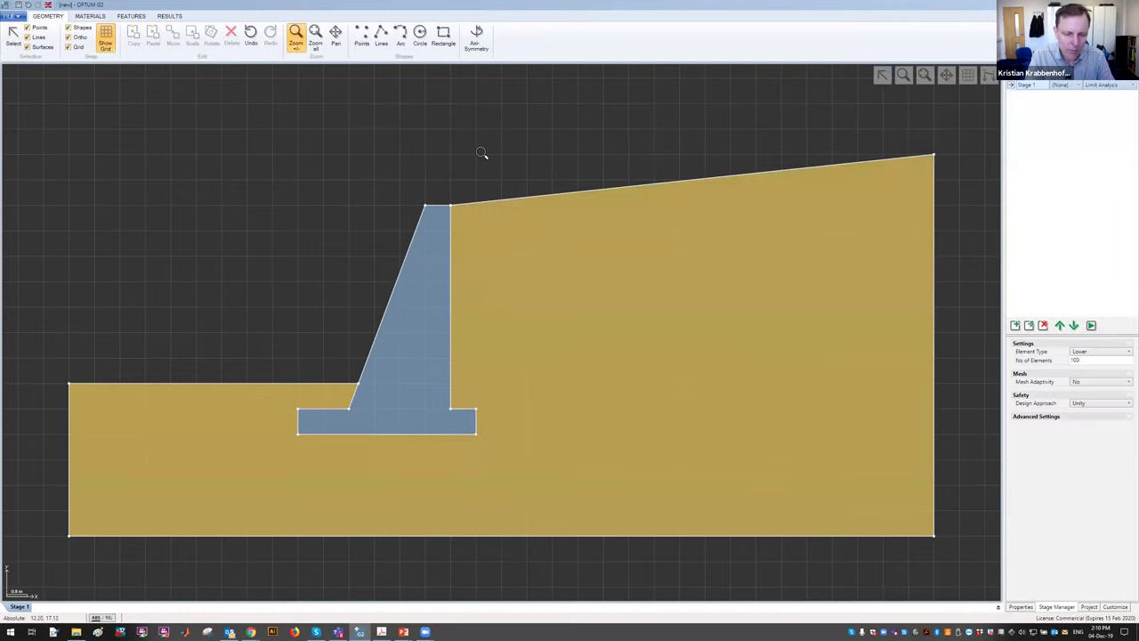
{"action": "left_click", "coordinate": [448, 138]}
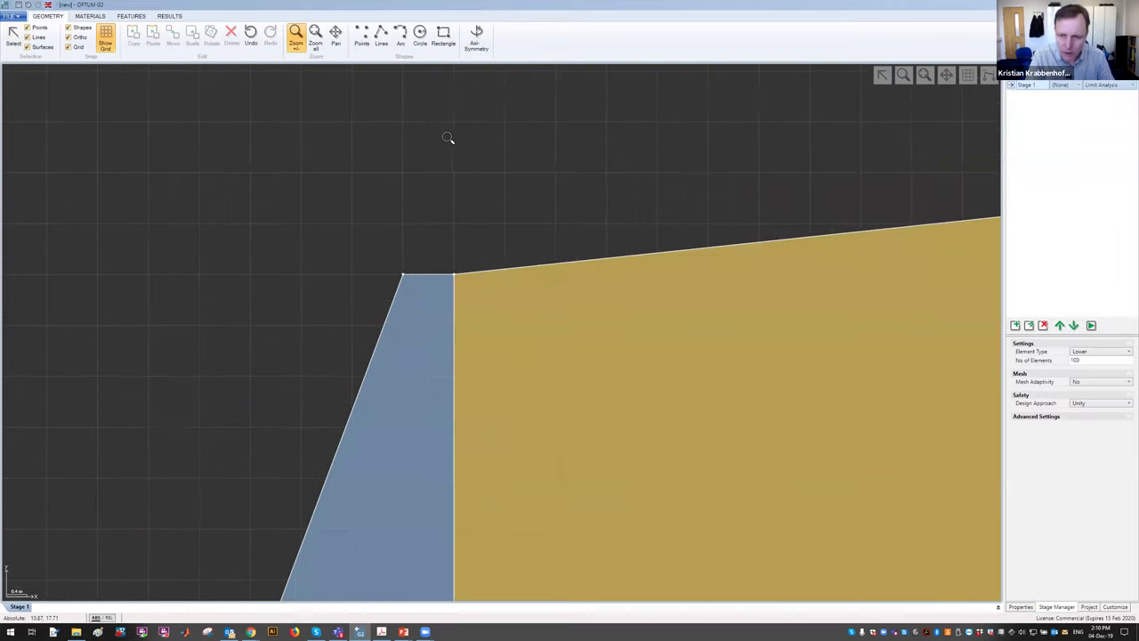
{"action": "left_click", "coordinate": [925, 75]}
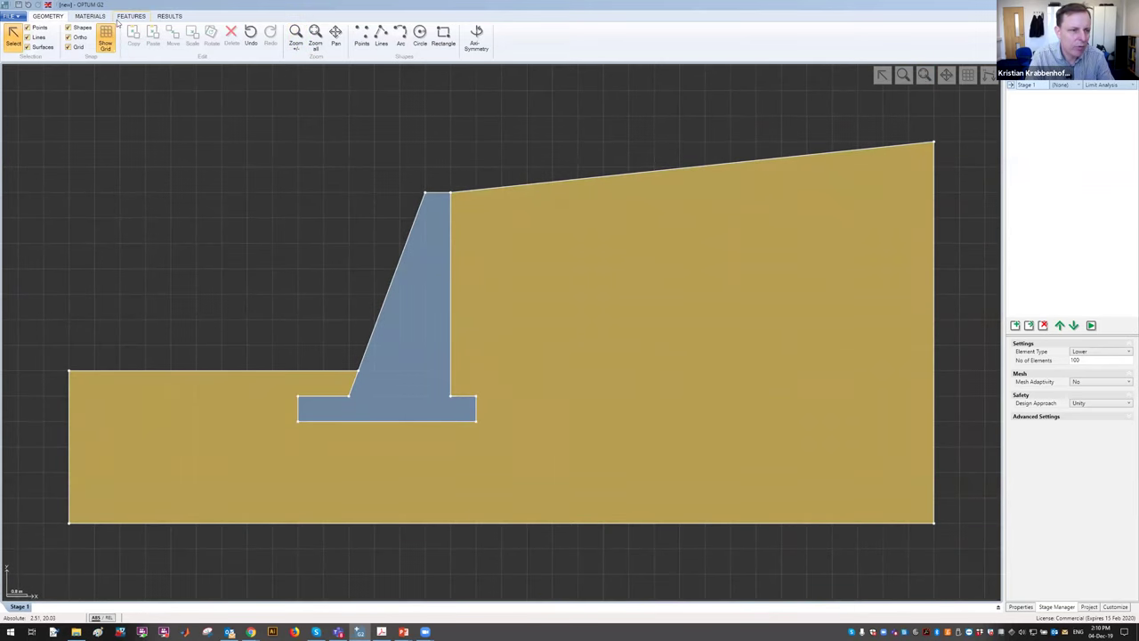
Add Standard Fixities and check the supports on the left and bottom boundary edges
{"action": "left_click", "coordinate": [129, 17]}
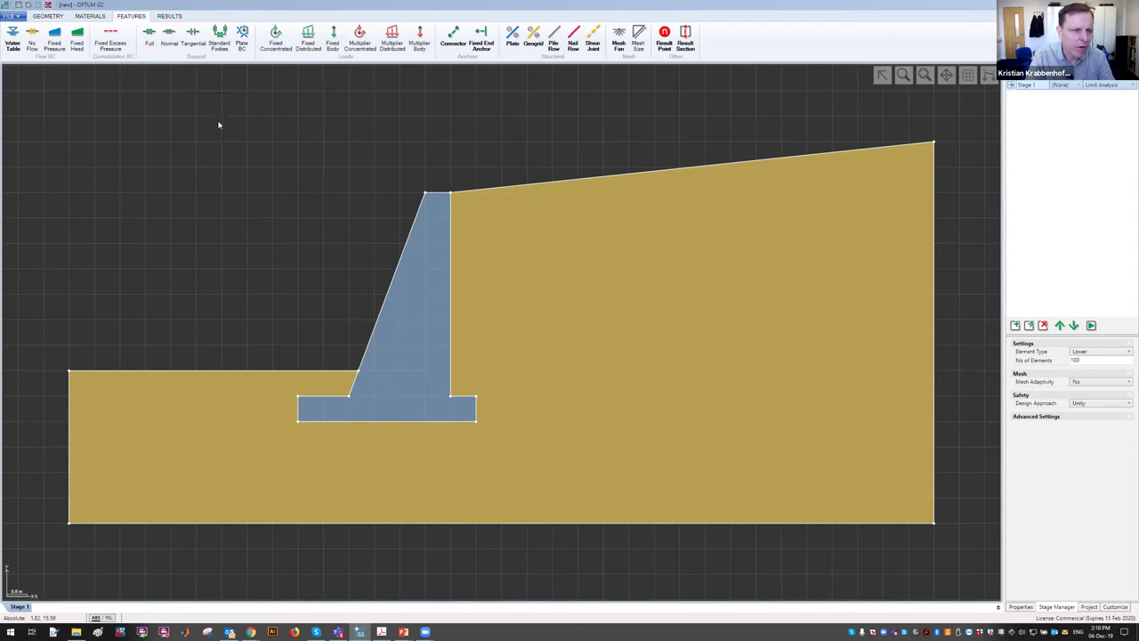
{"action": "left_click", "coordinate": [219, 39]}
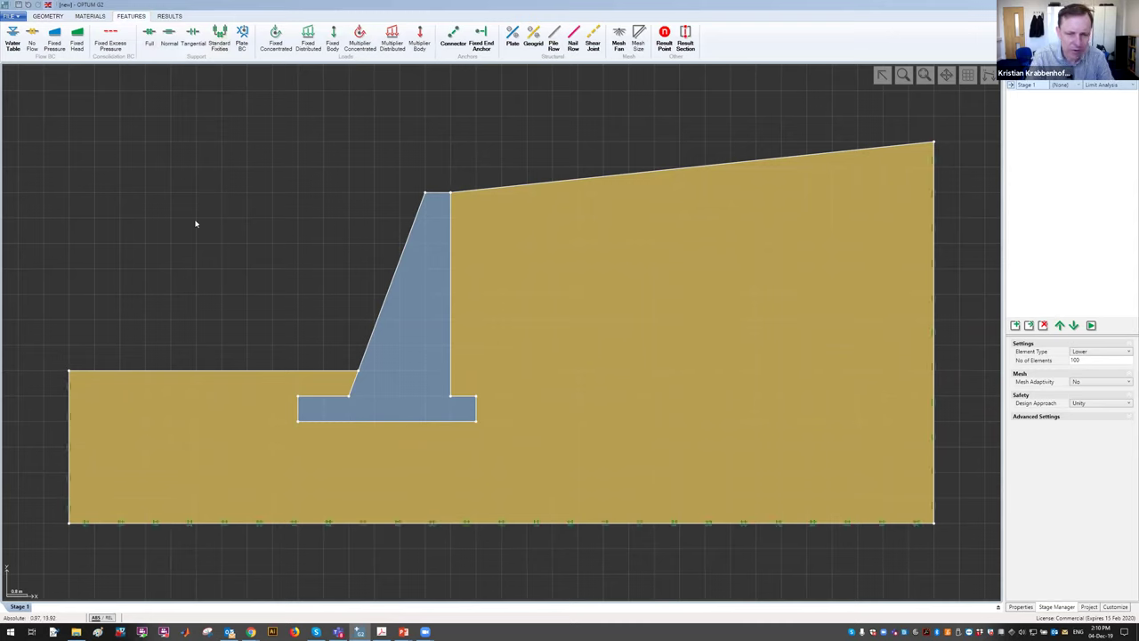
{"action": "left_click", "coordinate": [68, 422]}
{"action": "left_click", "coordinate": [471, 523]}
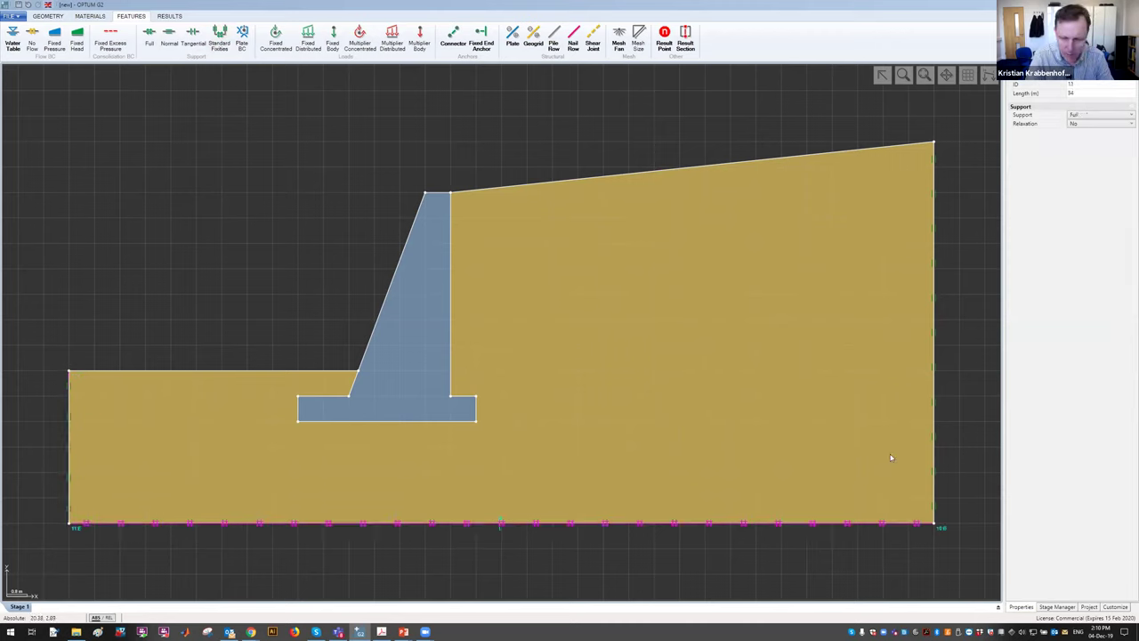
{"action": "left_click", "coordinate": [977, 396]}
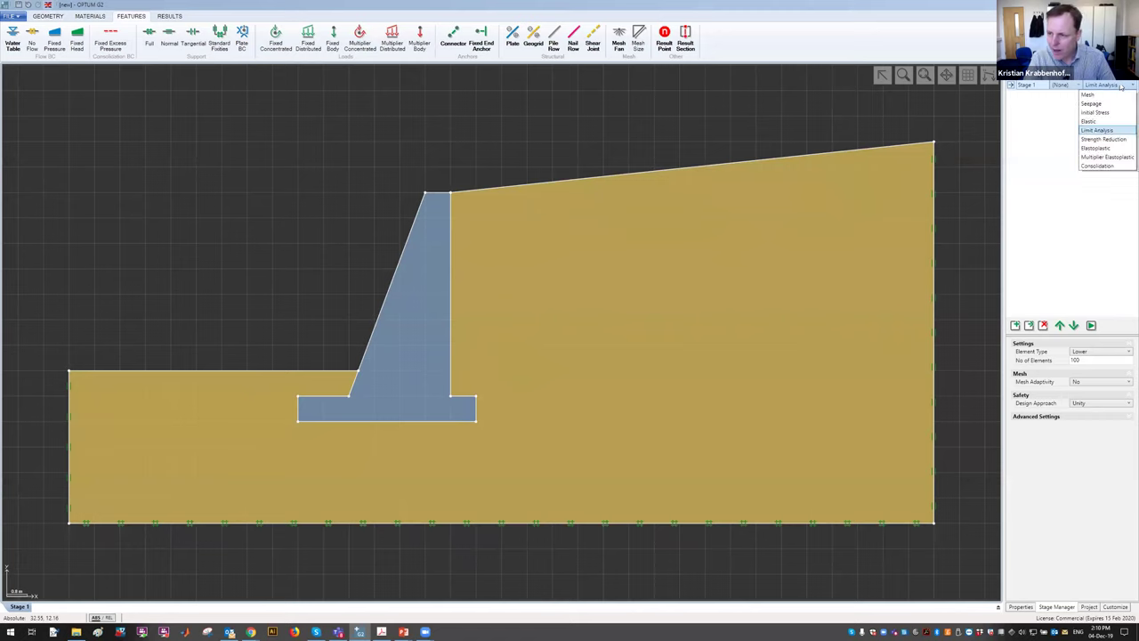
Set Stage 1 to Strength Reduction analysis with 1000 elements
{"action": "left_click", "coordinate": [1121, 141]}
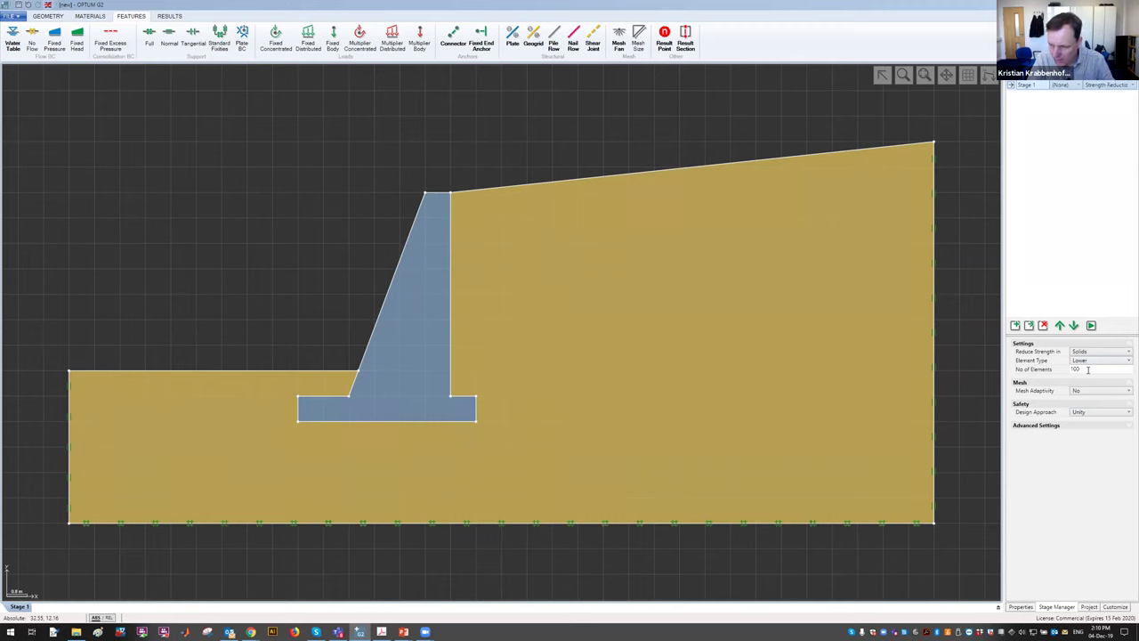
{"action": "type", "text": "0"}
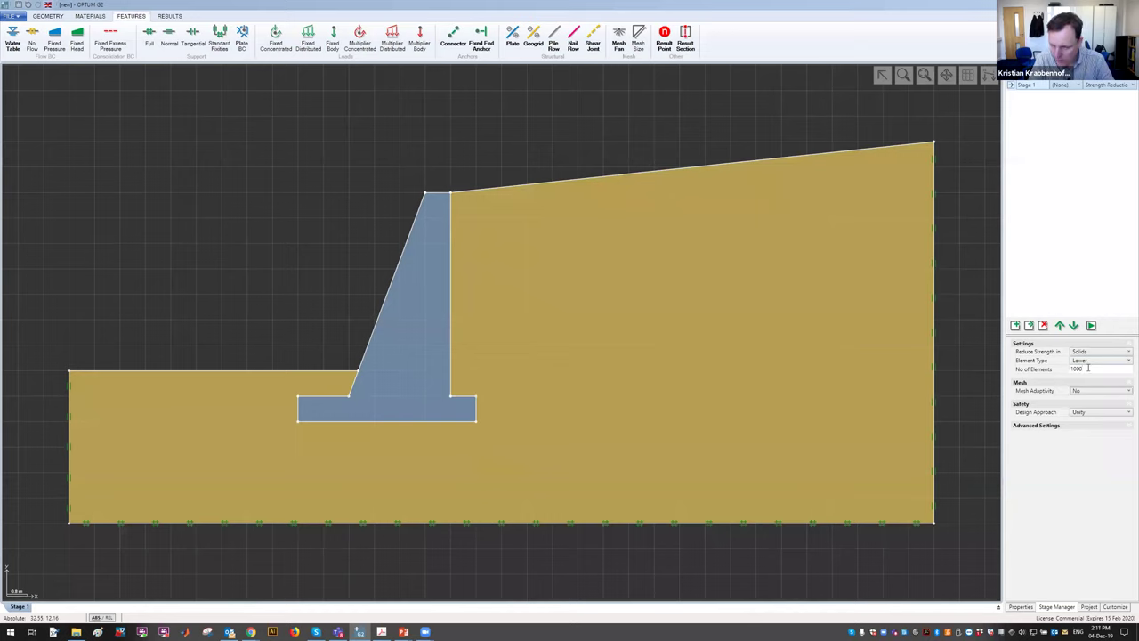
{"action": "left_click", "coordinate": [1095, 361]}
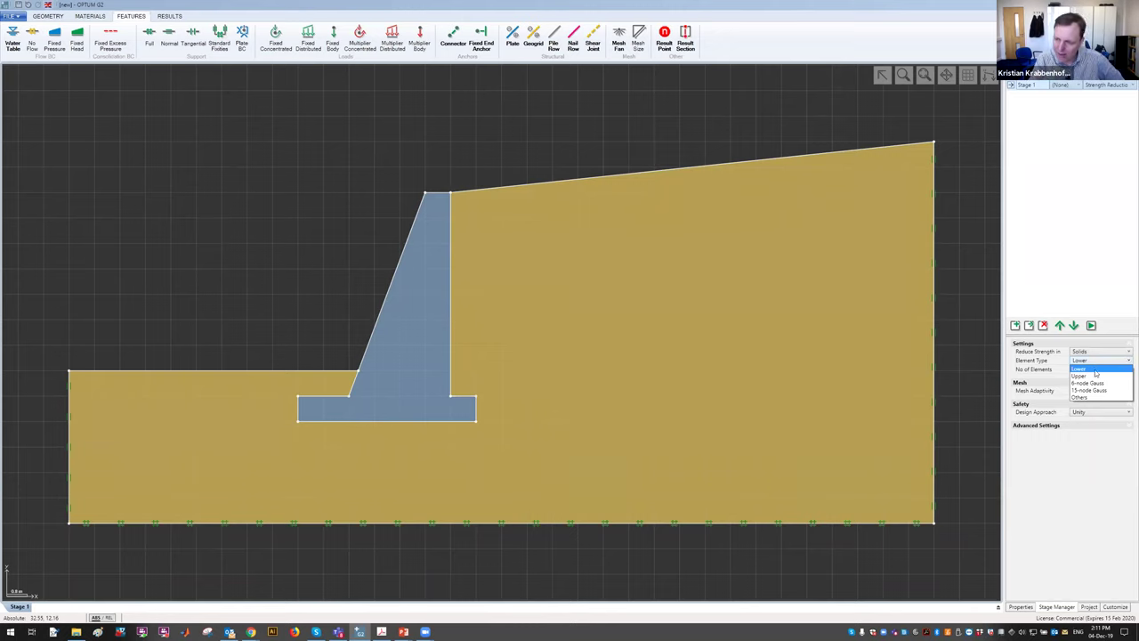
Keep Lower elements in Stage 1, then clone it as Stage 2 using Upper elements
{"action": "left_click", "coordinate": [1094, 367]}
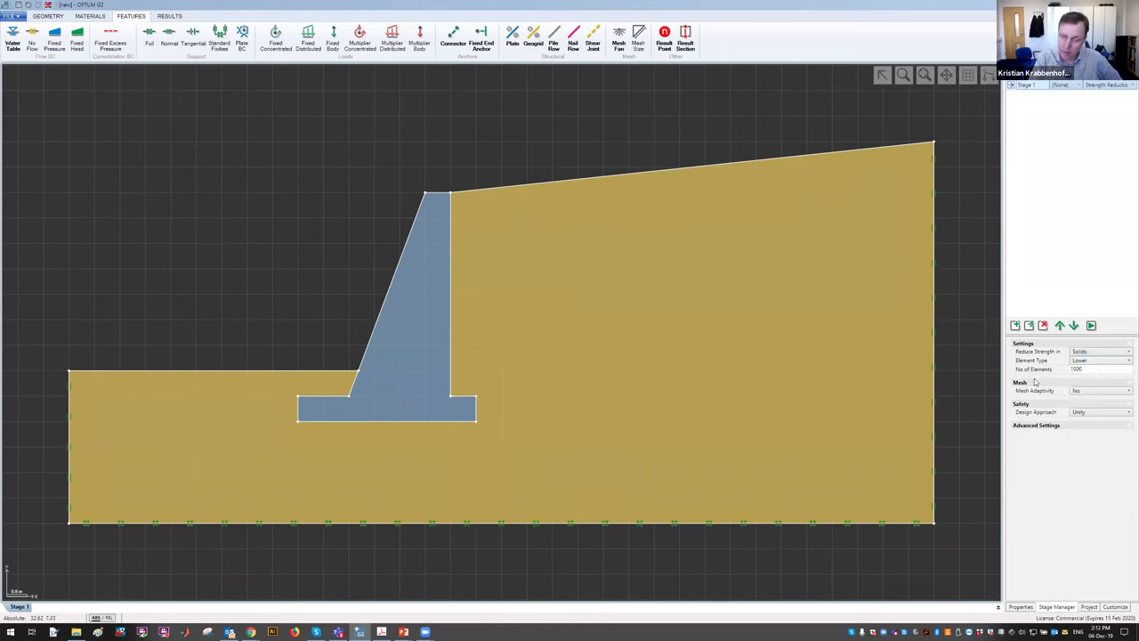
{"action": "left_click", "coordinate": [1030, 326]}
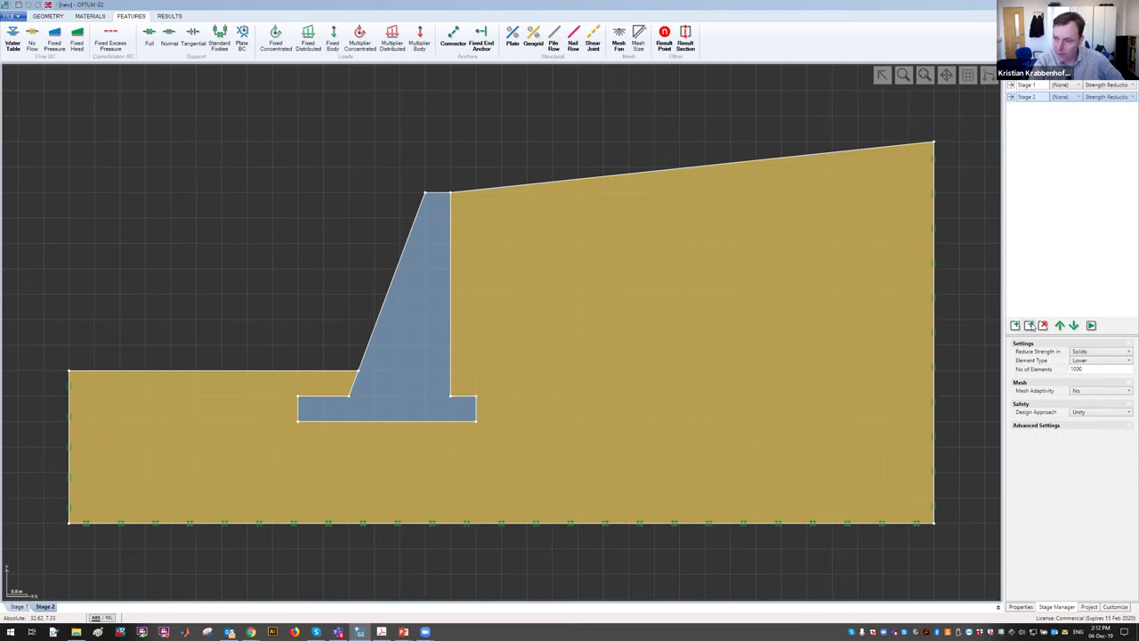
{"action": "left_click", "coordinate": [1101, 362]}
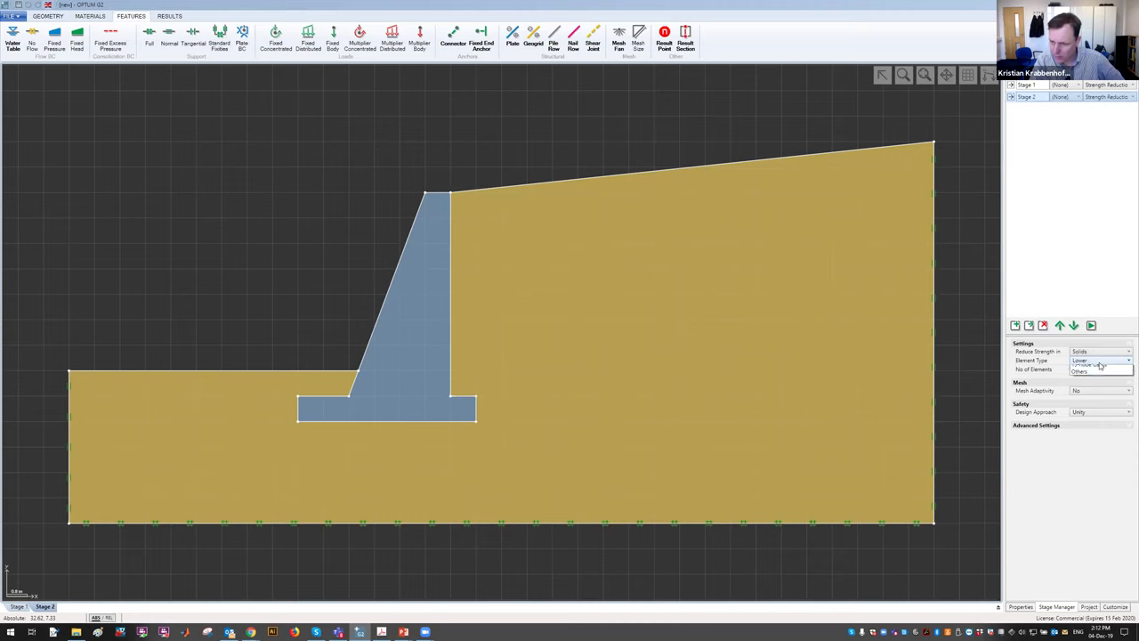
{"action": "left_click", "coordinate": [1095, 375]}
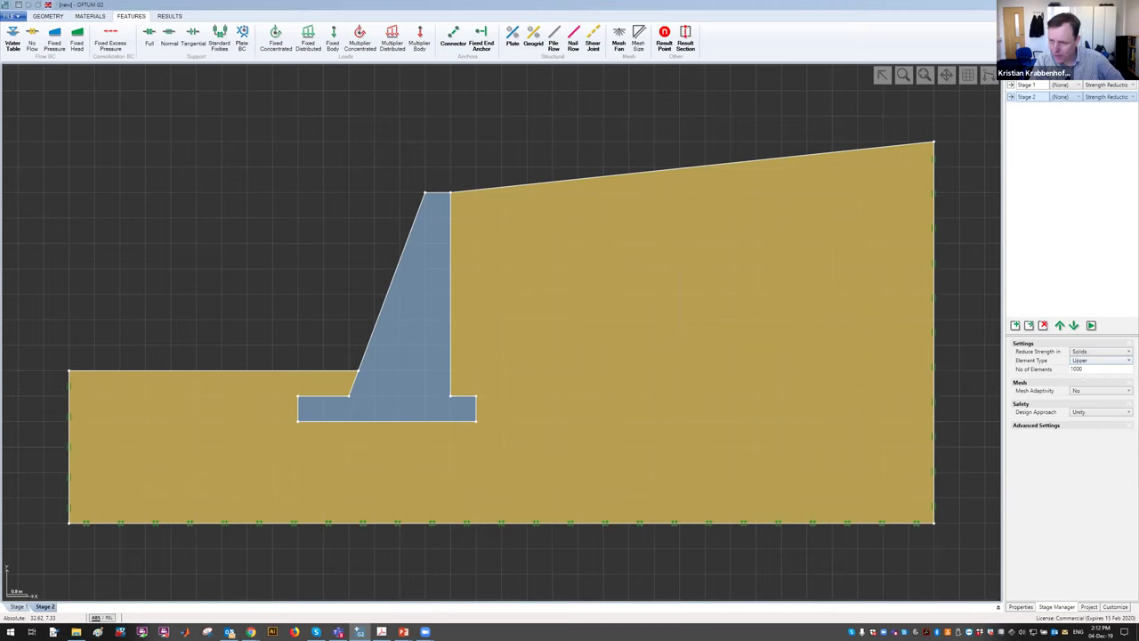
Rename Stage 1 to LB and Stage 2 to UB
{"action": "left_click", "coordinate": [1035, 86]}
{"action": "type", "text": "LB"}
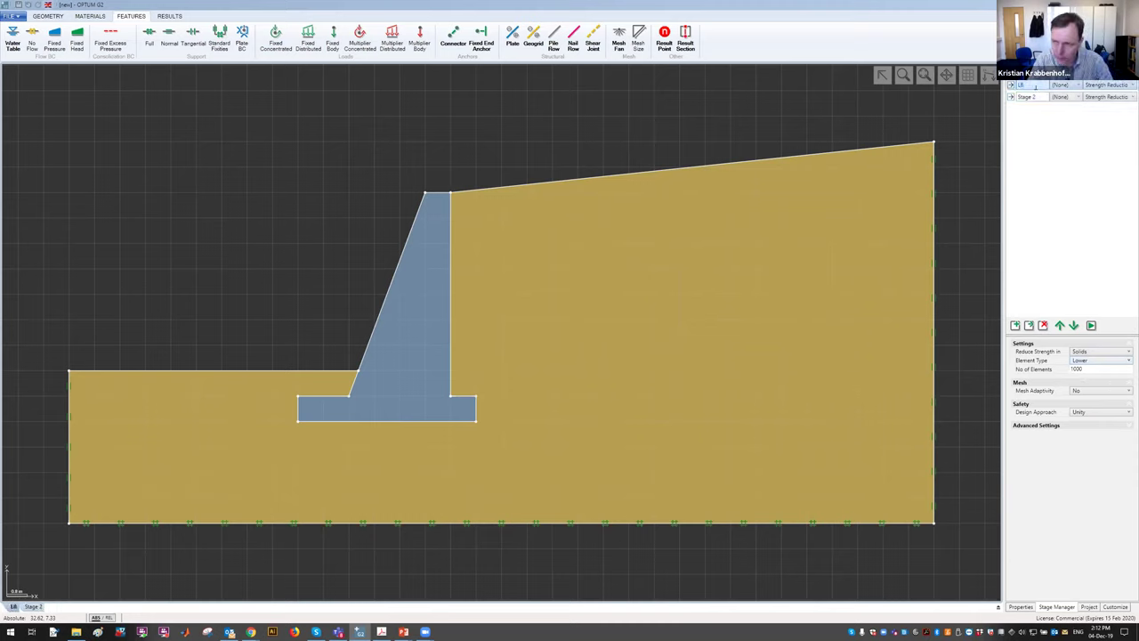
{"action": "left_click", "coordinate": [1035, 97]}
{"action": "key", "text": "Return"}
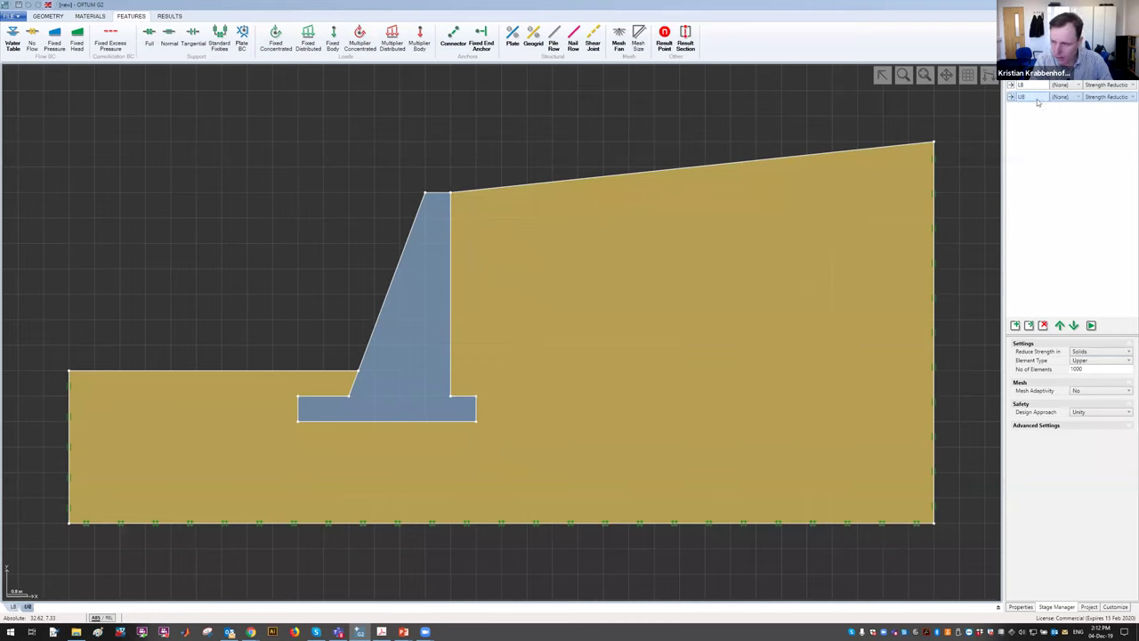
Run the analysis for the LB and UB stages until the log reports completion
{"action": "left_click", "coordinate": [1091, 326]}
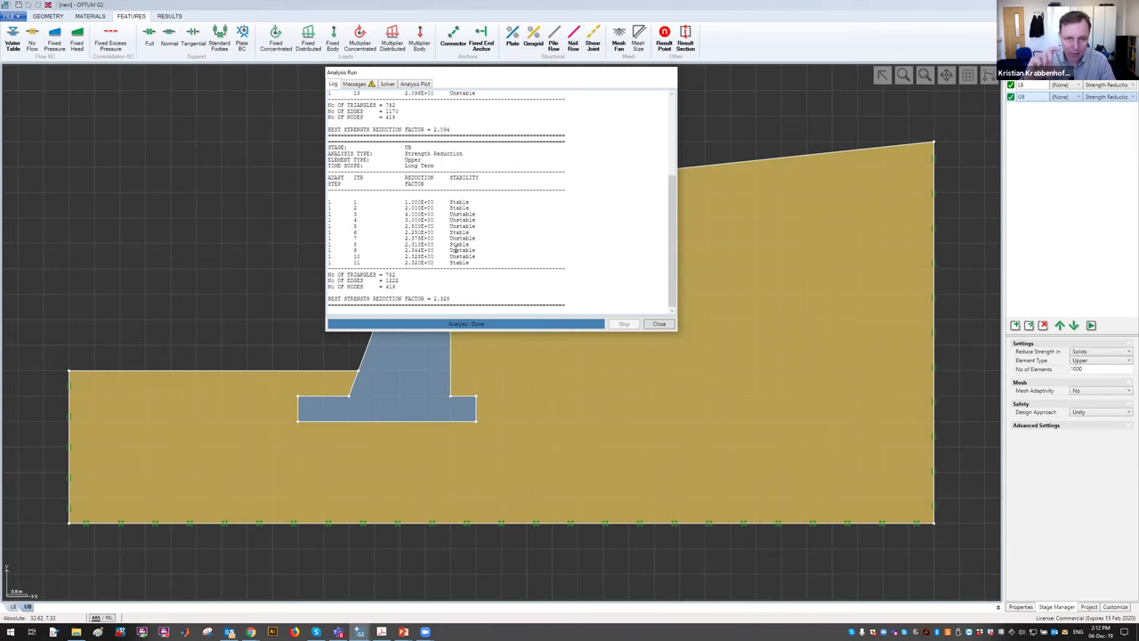
Close the run log and show animated |ε1−ε3| strain contours for the UB stage
{"action": "left_click", "coordinate": [658, 323]}
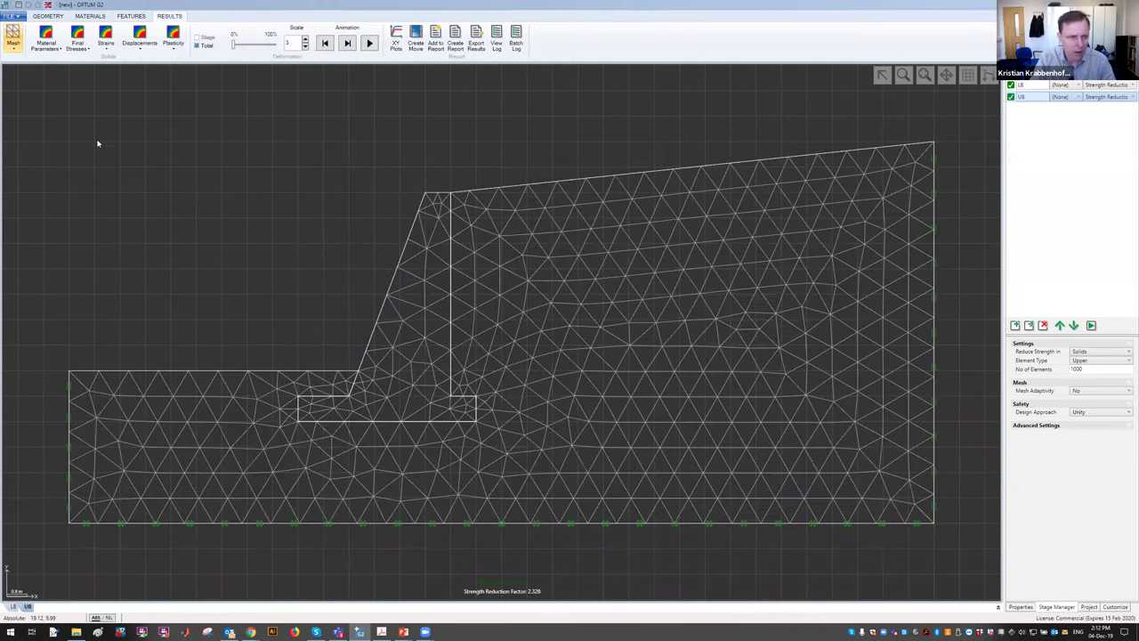
{"action": "left_click", "coordinate": [107, 45]}
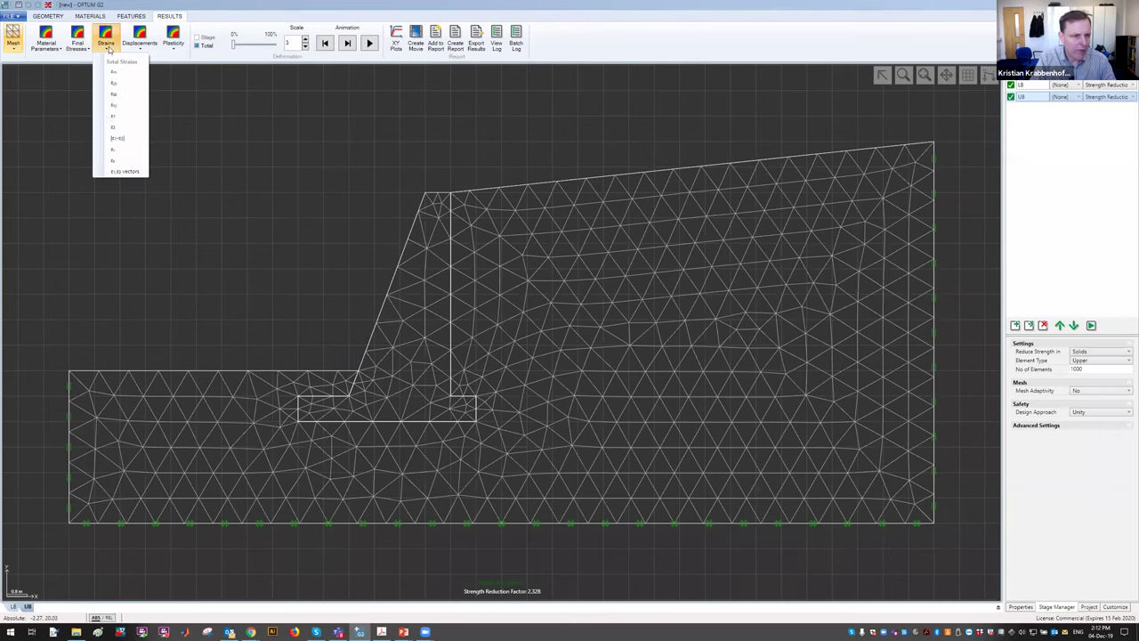
{"action": "left_click", "coordinate": [133, 139]}
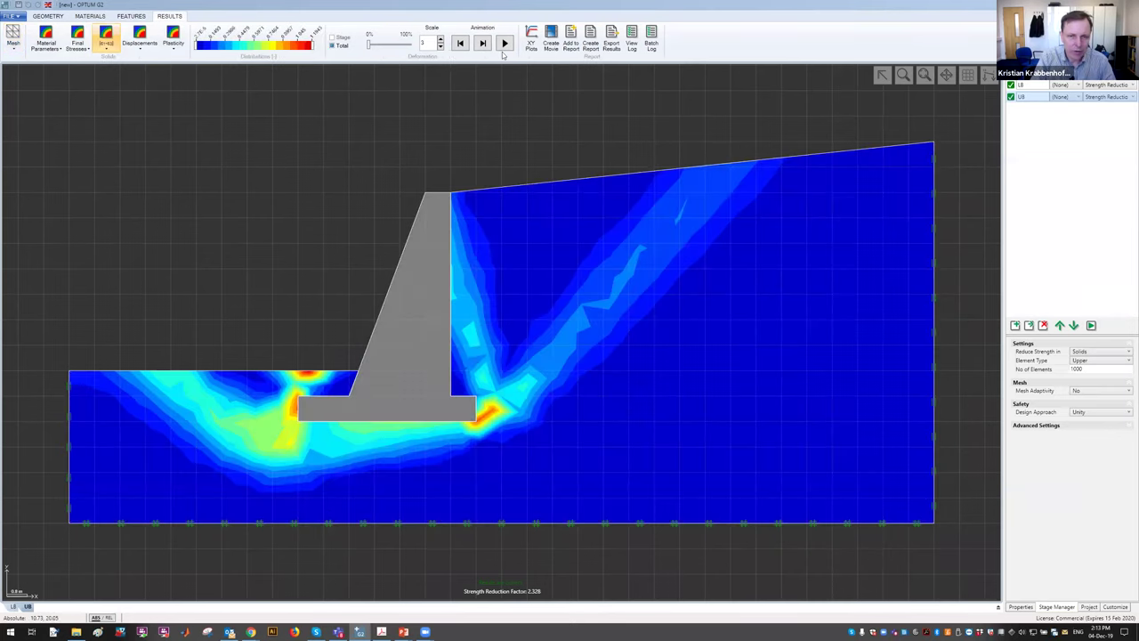
{"action": "left_click", "coordinate": [504, 43]}
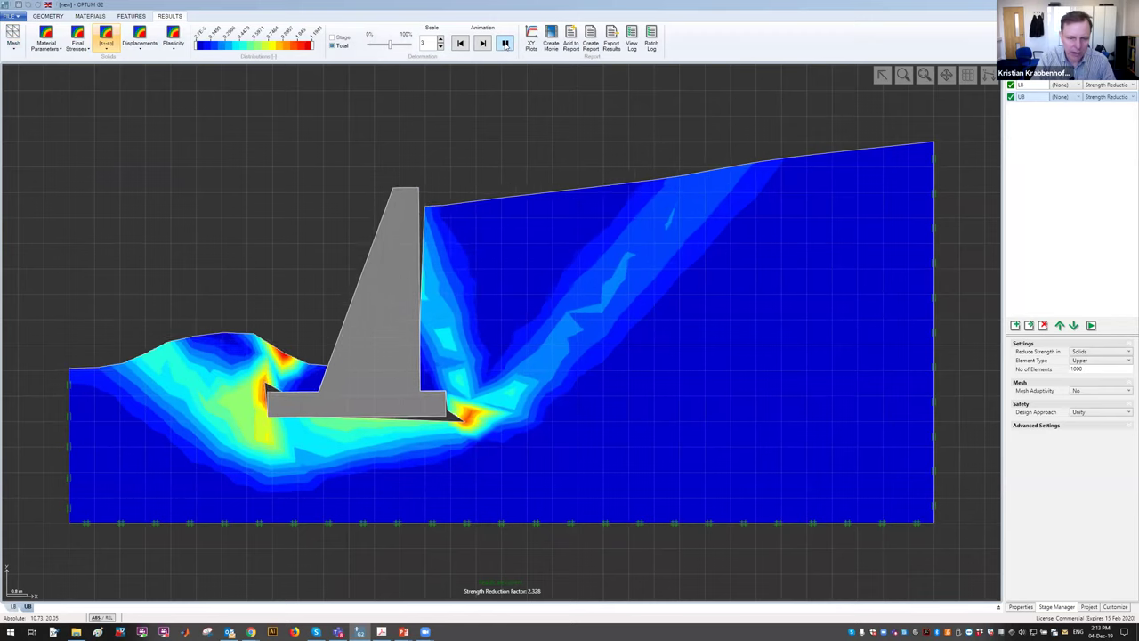